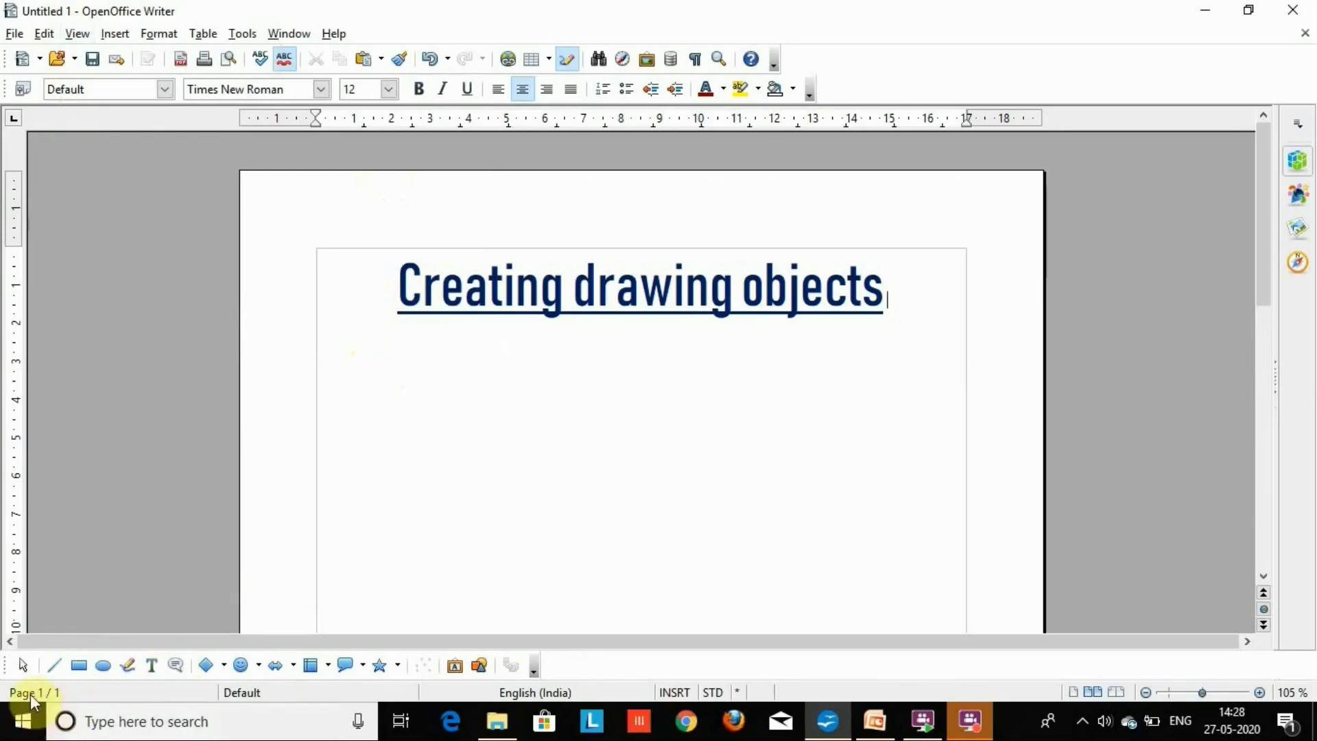
- Draw a diamond below the heading with a 0.20 cm orange Fine Dashed (var) border
{"action": "left_click", "coordinate": [210, 669]}
{"action": "left_click_drag", "start_coordinate": [384, 377], "coordinate": [515, 521]}
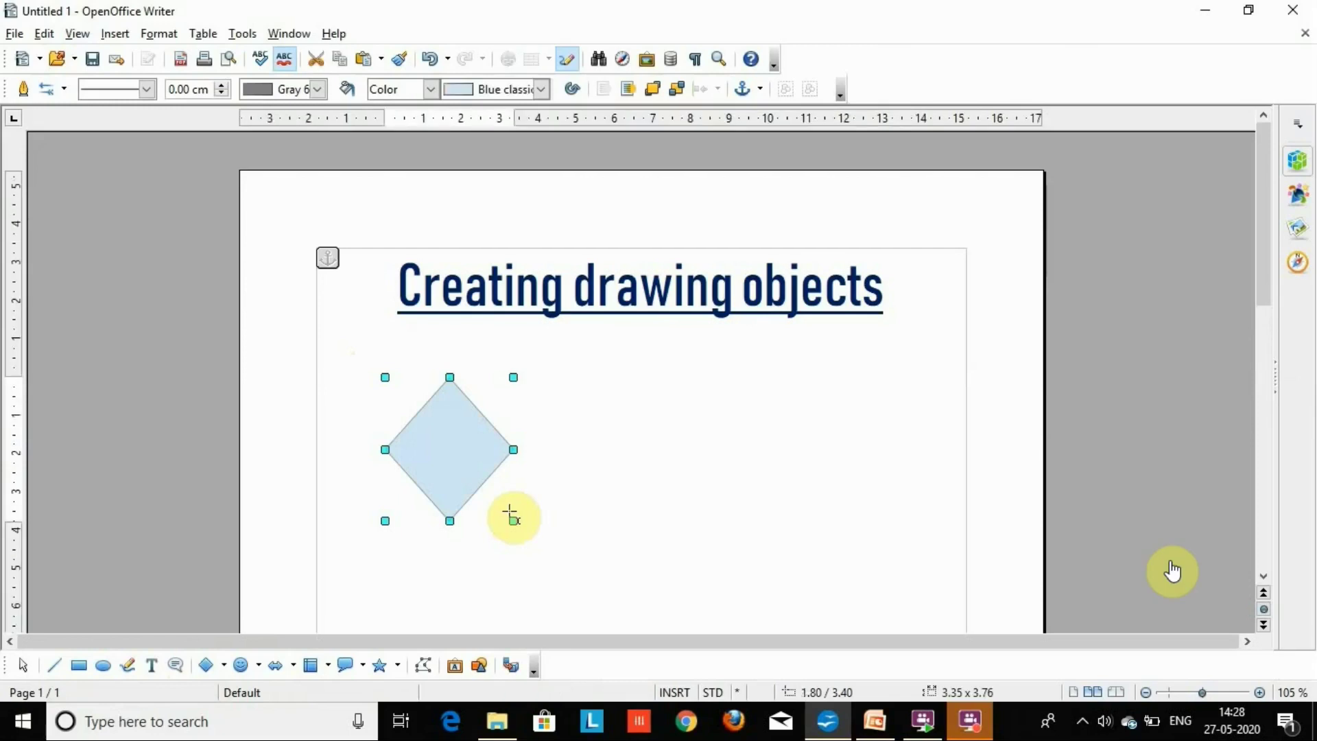
{"action": "left_click", "coordinate": [146, 90]}
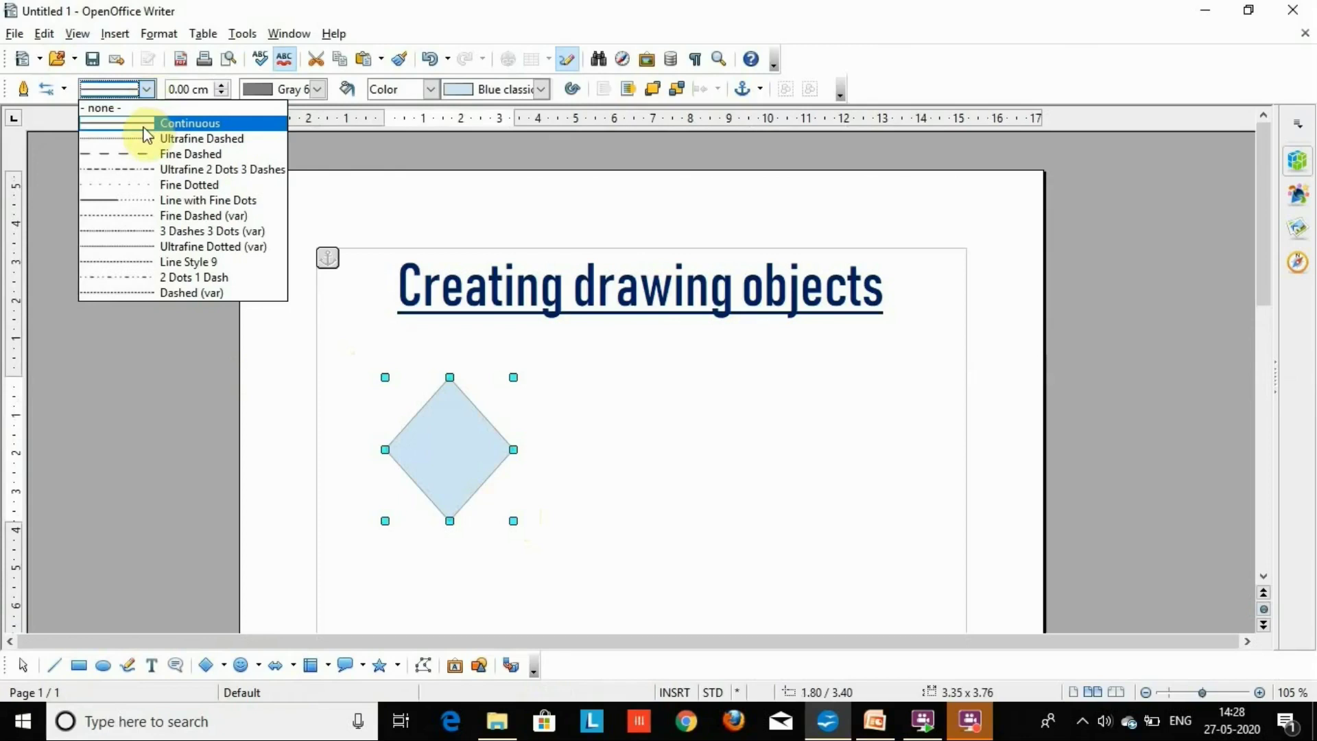
{"action": "left_click", "coordinate": [144, 215]}
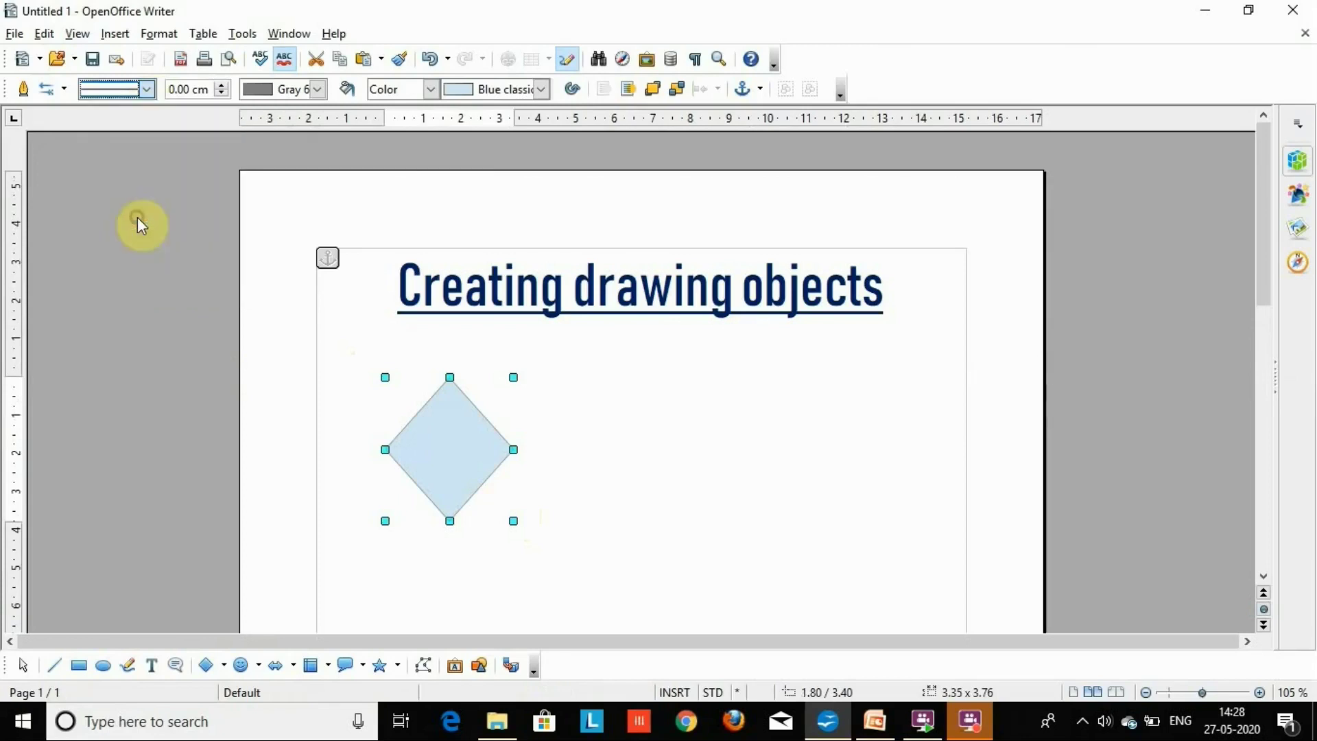
{"action": "left_click", "coordinate": [222, 86]}
{"action": "left_click", "coordinate": [222, 87]}
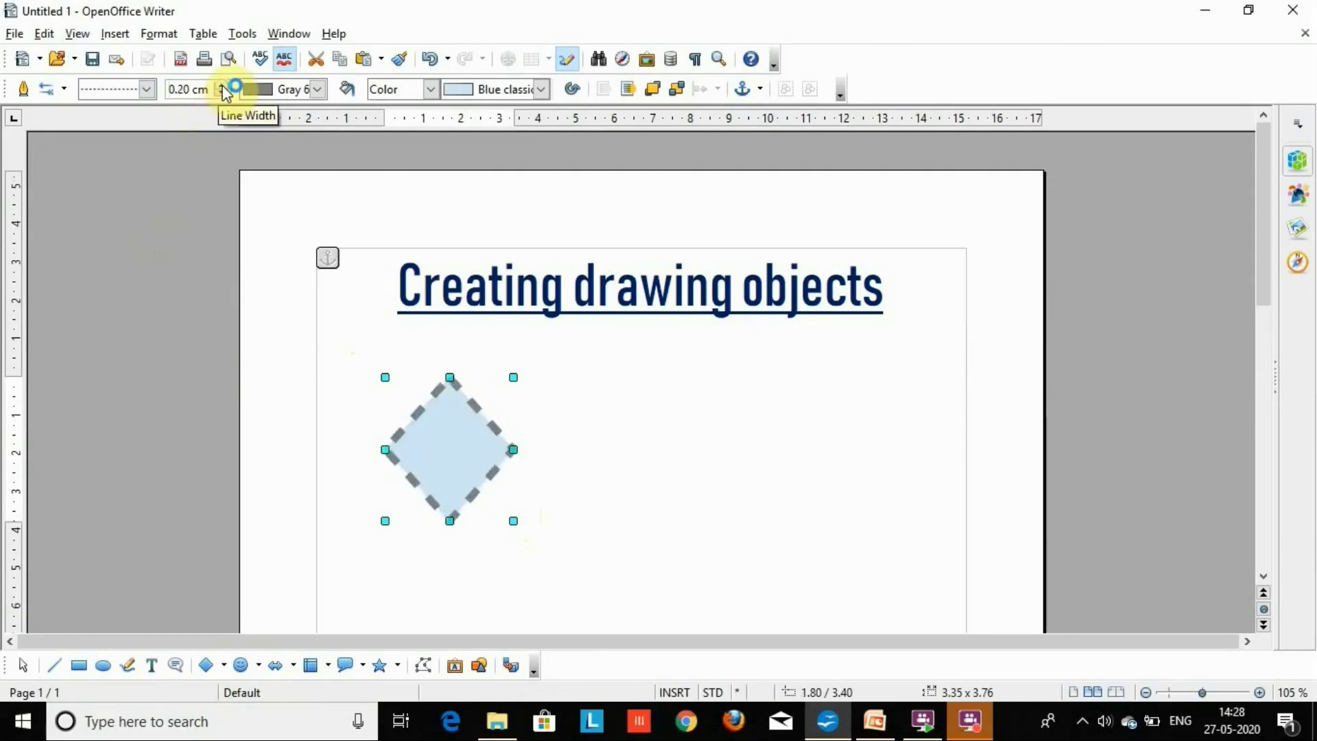
{"action": "left_click", "coordinate": [318, 89]}
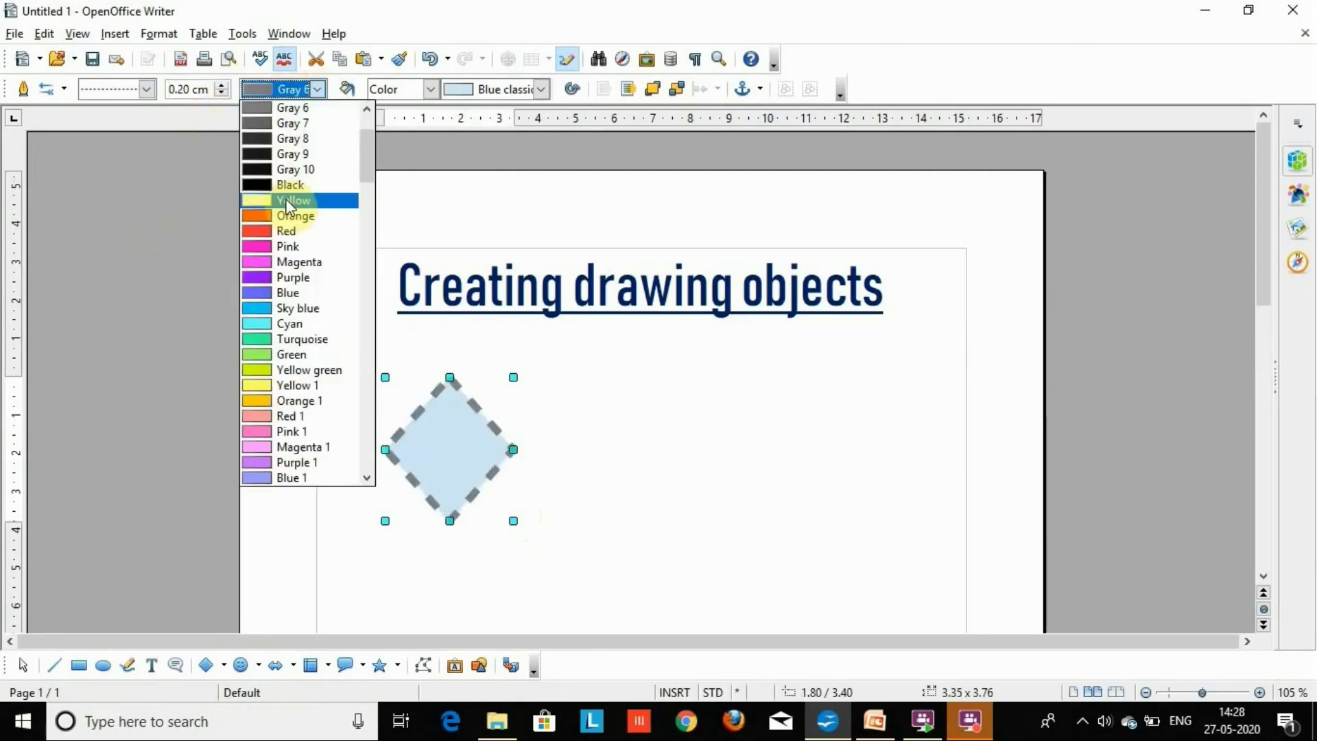
{"action": "left_click", "coordinate": [280, 223]}
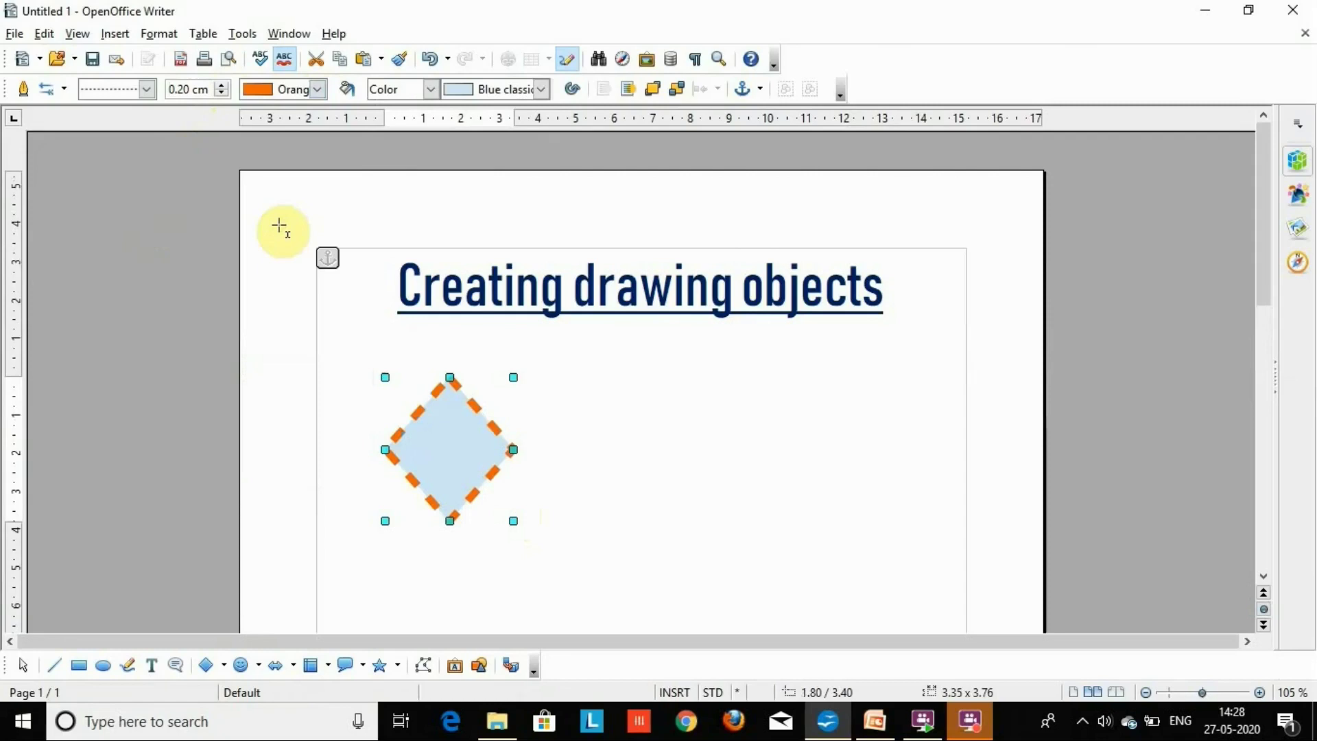
- Fill the diamond with a plain Pale yellow colour
{"action": "left_click", "coordinate": [431, 90]}
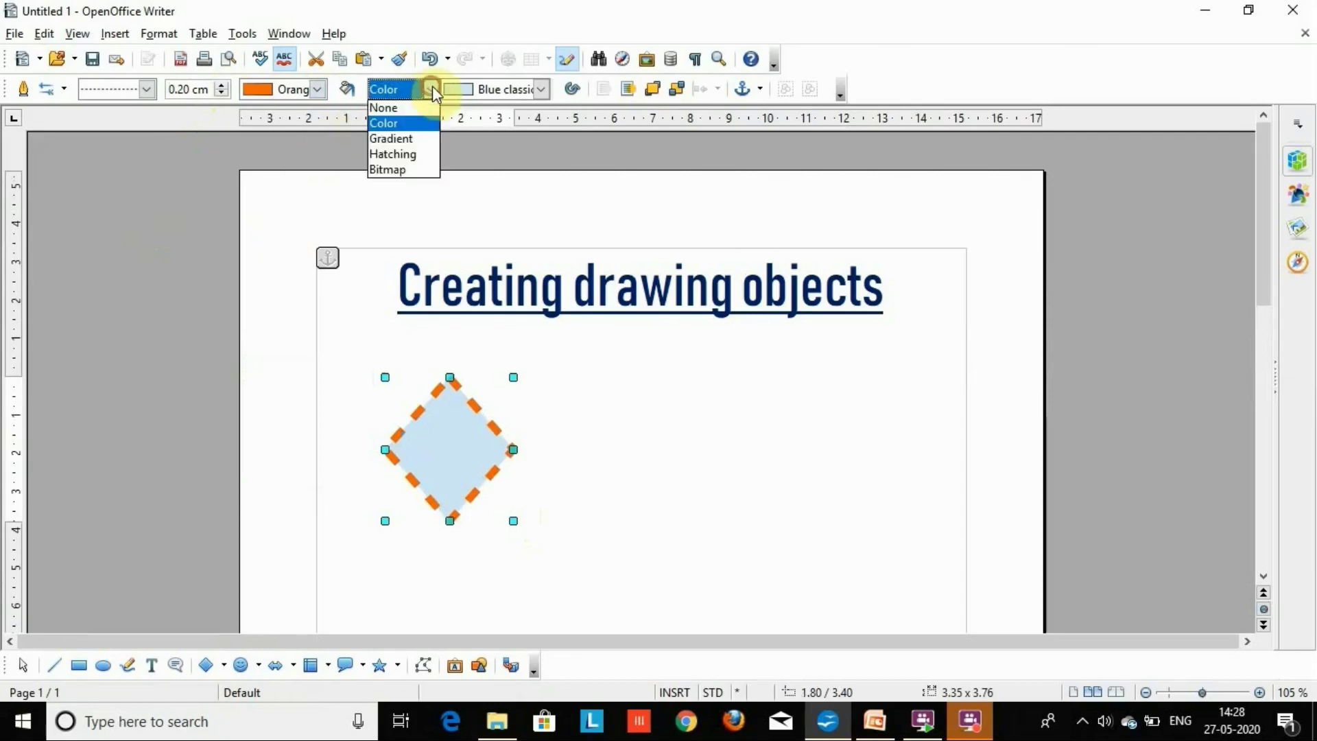
{"action": "left_click", "coordinate": [433, 89]}
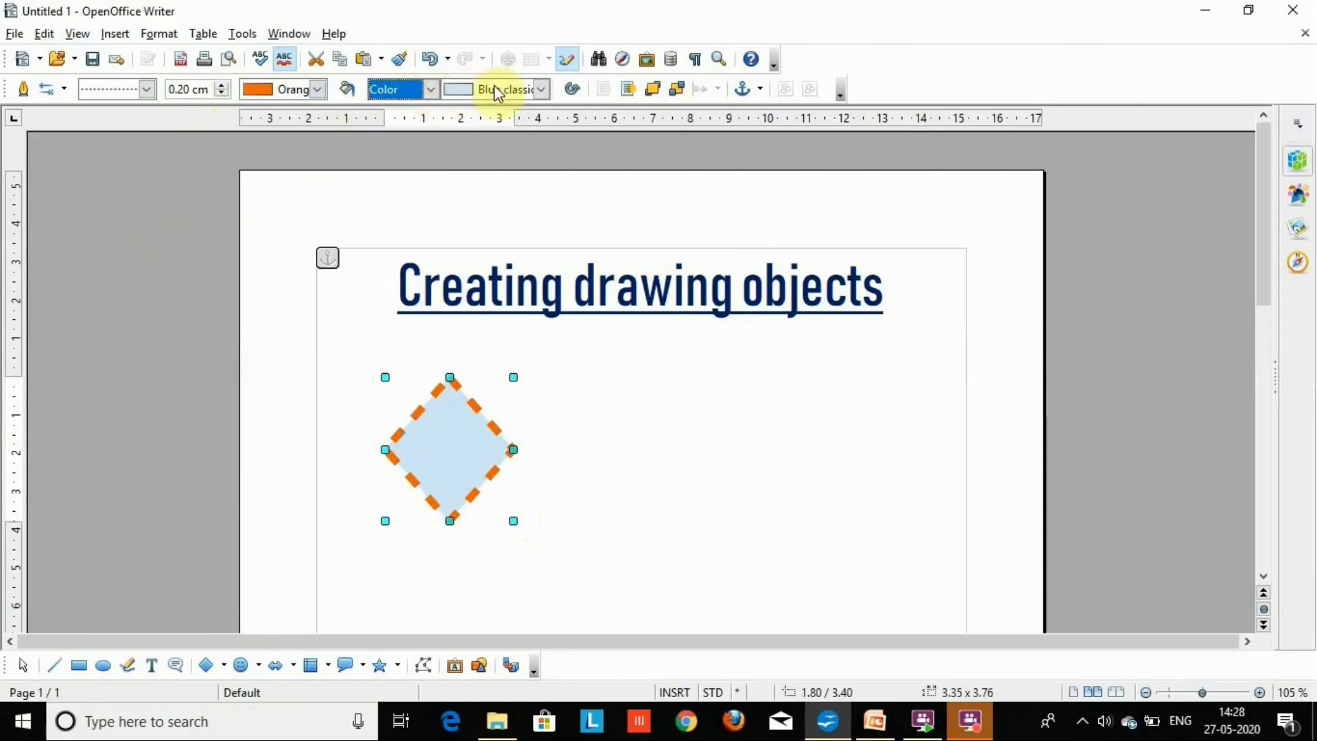
{"action": "left_click", "coordinate": [542, 89]}
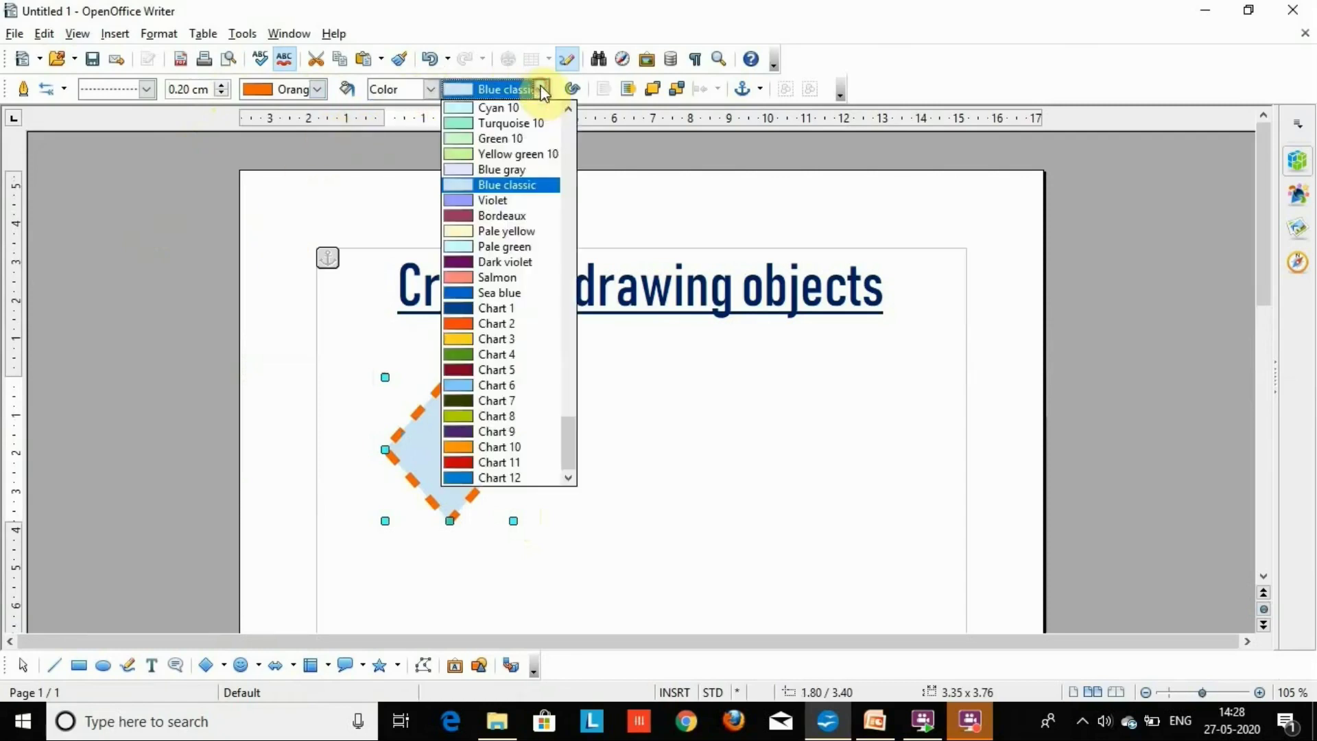
{"action": "left_click", "coordinate": [474, 232]}
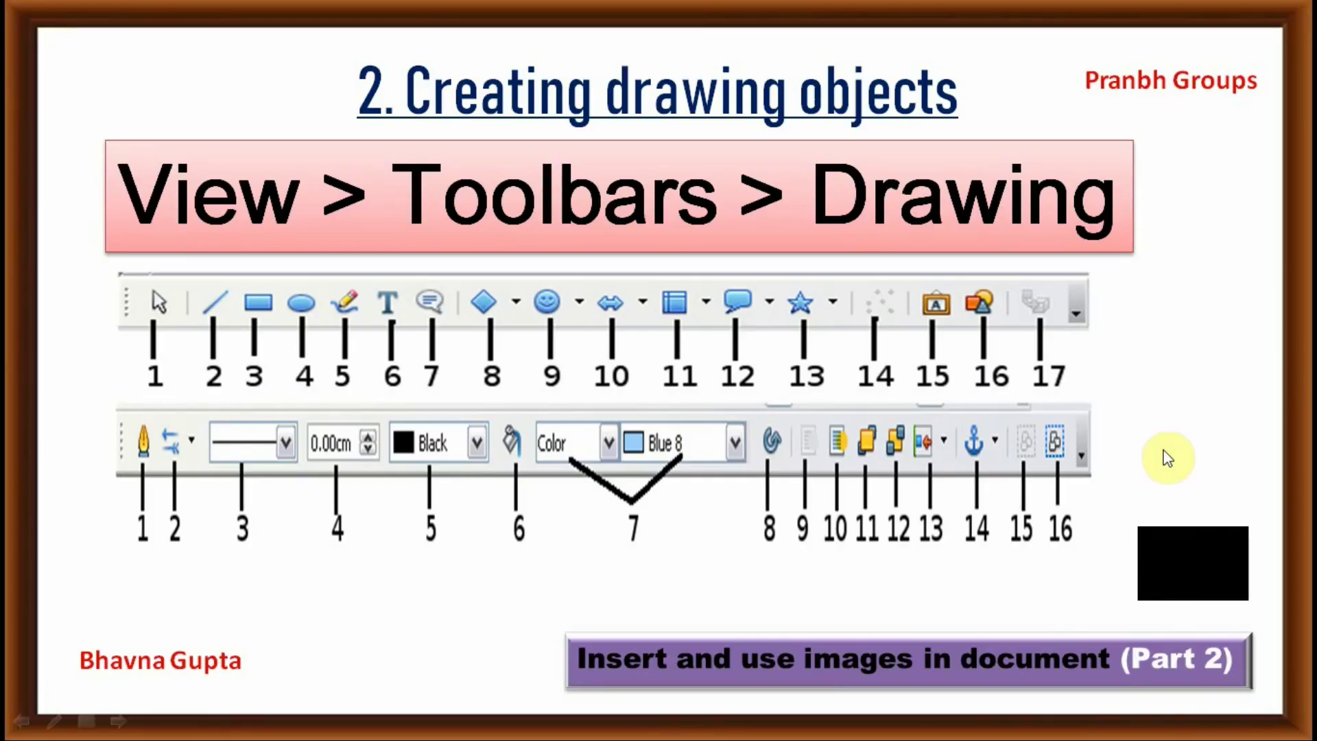
- Advance to the 'Resizing a drawing object' slide, reveal its instructions, and play the demo video
{"action": "left_click", "coordinate": [1207, 449]}
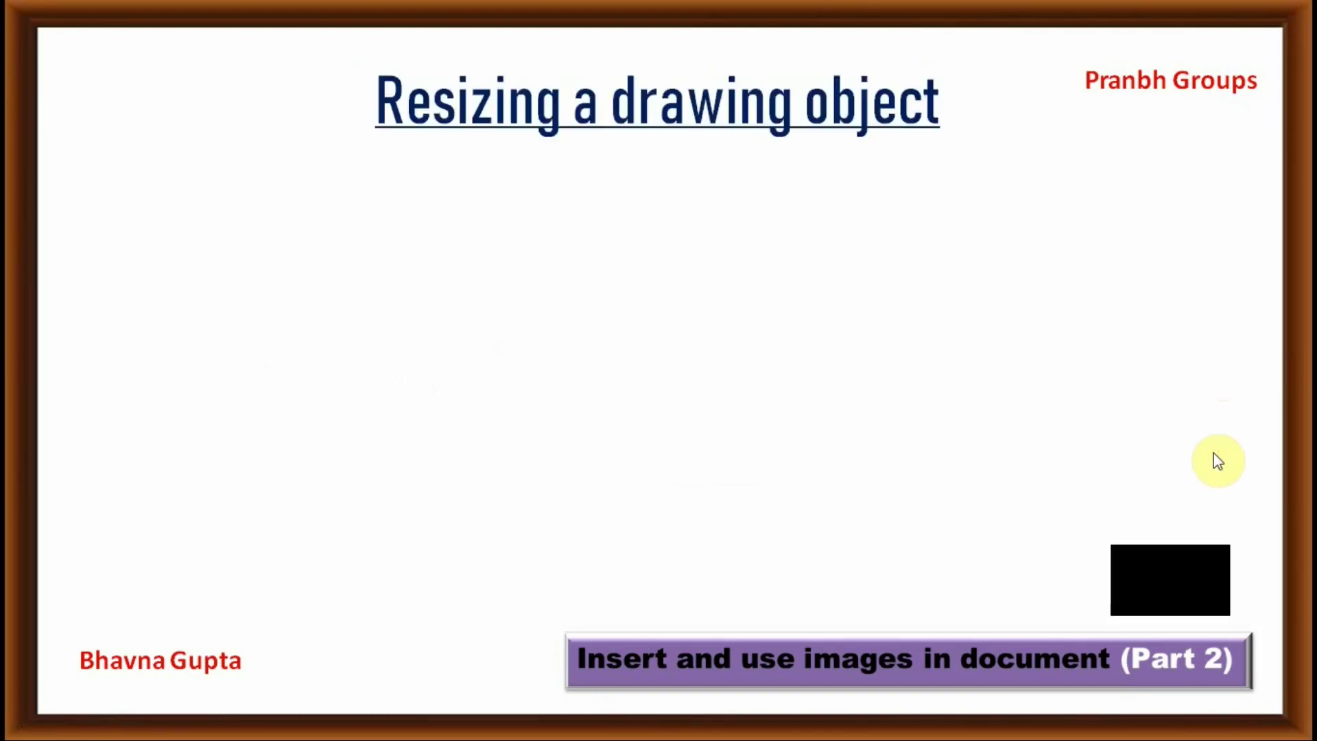
{"action": "left_click", "coordinate": [1216, 460]}
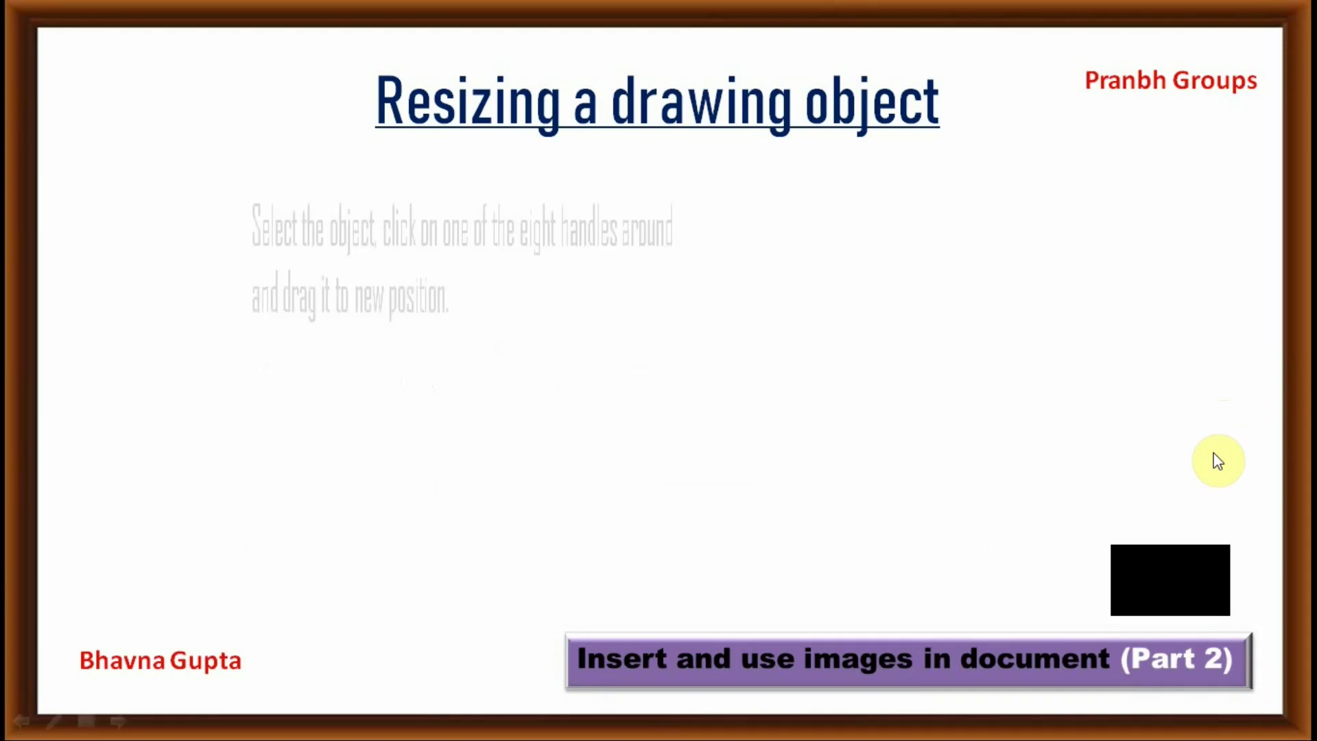
{"action": "left_click", "coordinate": [1170, 579]}
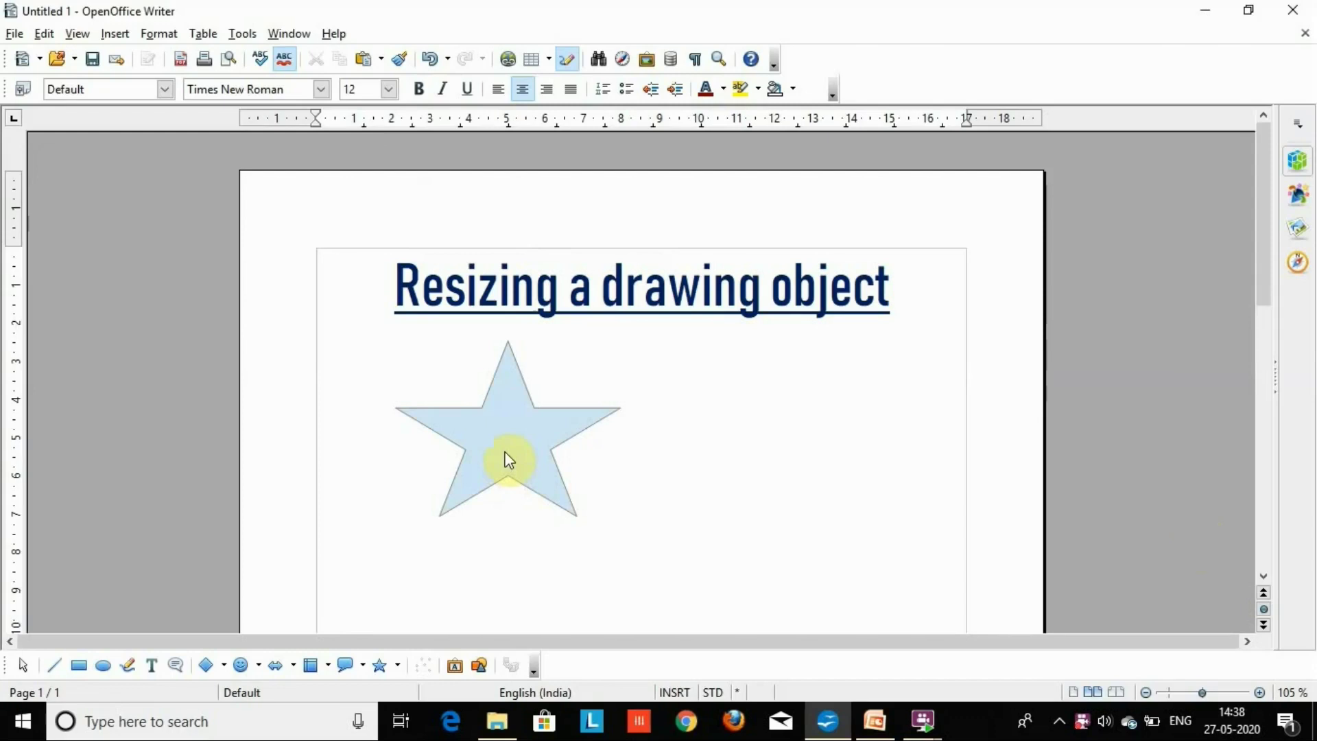
- Select the star and drag its lower-right handle to enlarge it to about 8.67 × 6.58 cm
{"action": "left_click", "coordinate": [507, 459]}
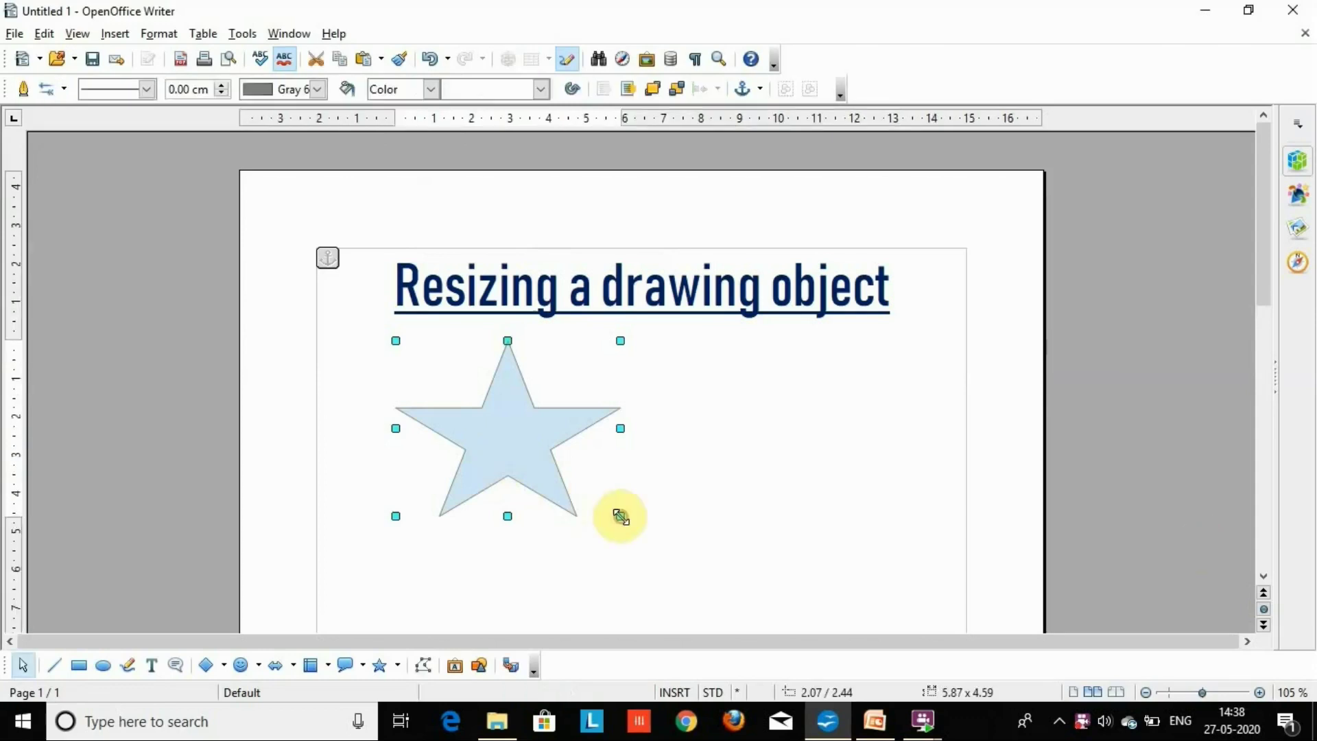
{"action": "left_click_drag", "start_coordinate": [621, 517], "coordinate": [727, 592]}
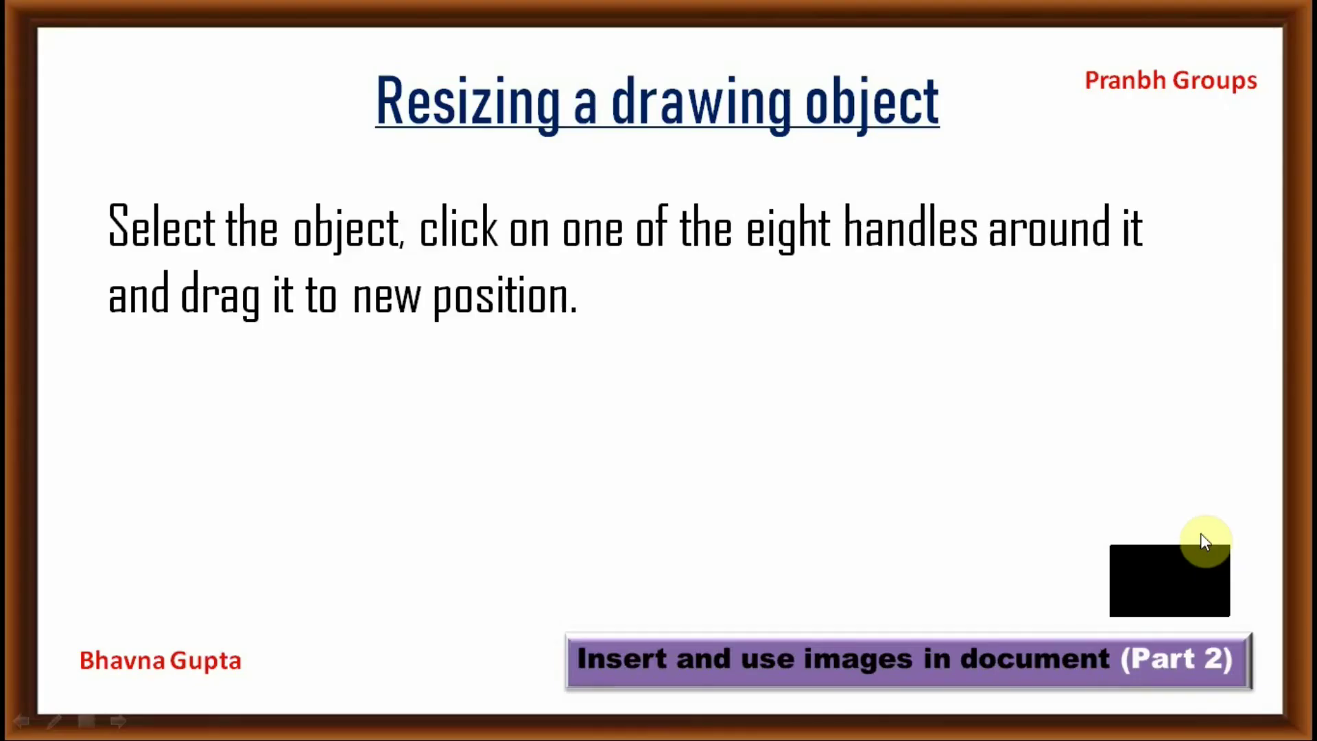
- Advance to the 'Grouping drawing objects' slide and play its embedded Writer demo
{"action": "left_click", "coordinate": [1194, 449]}
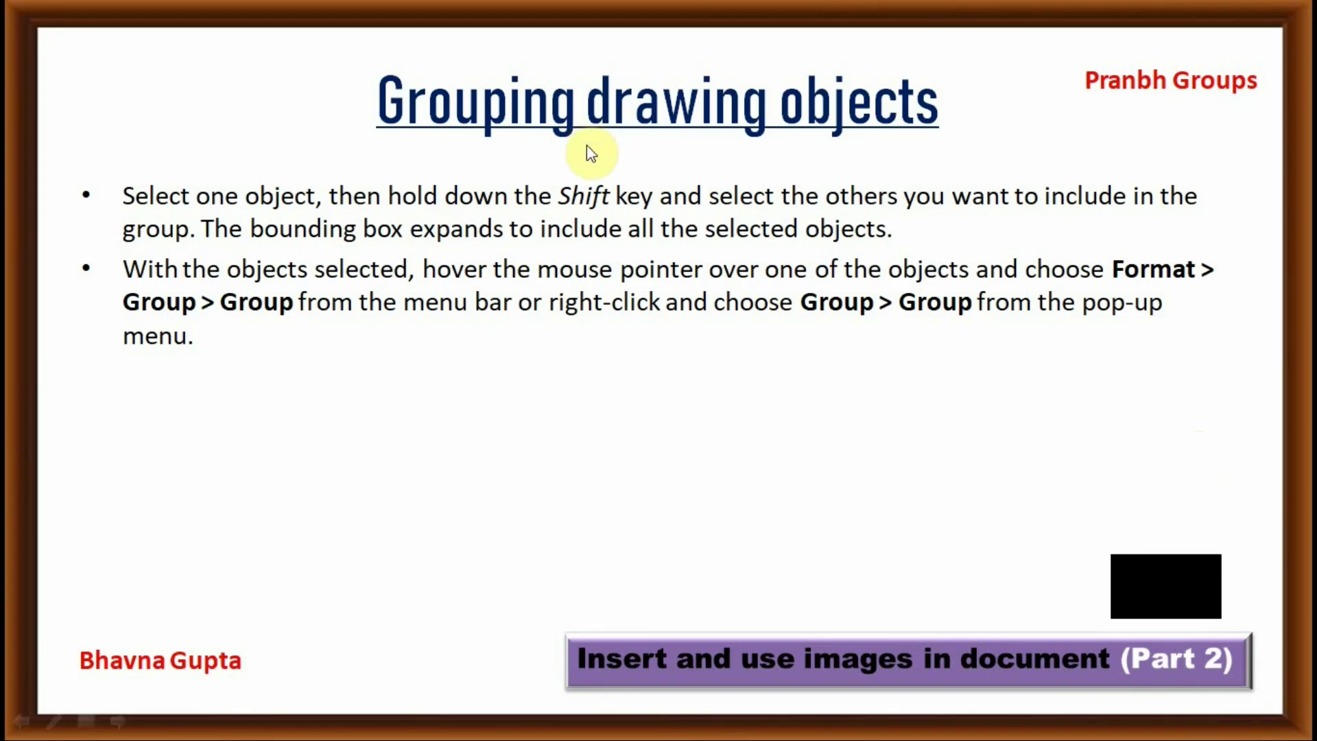
{"action": "left_click", "coordinate": [1202, 597]}
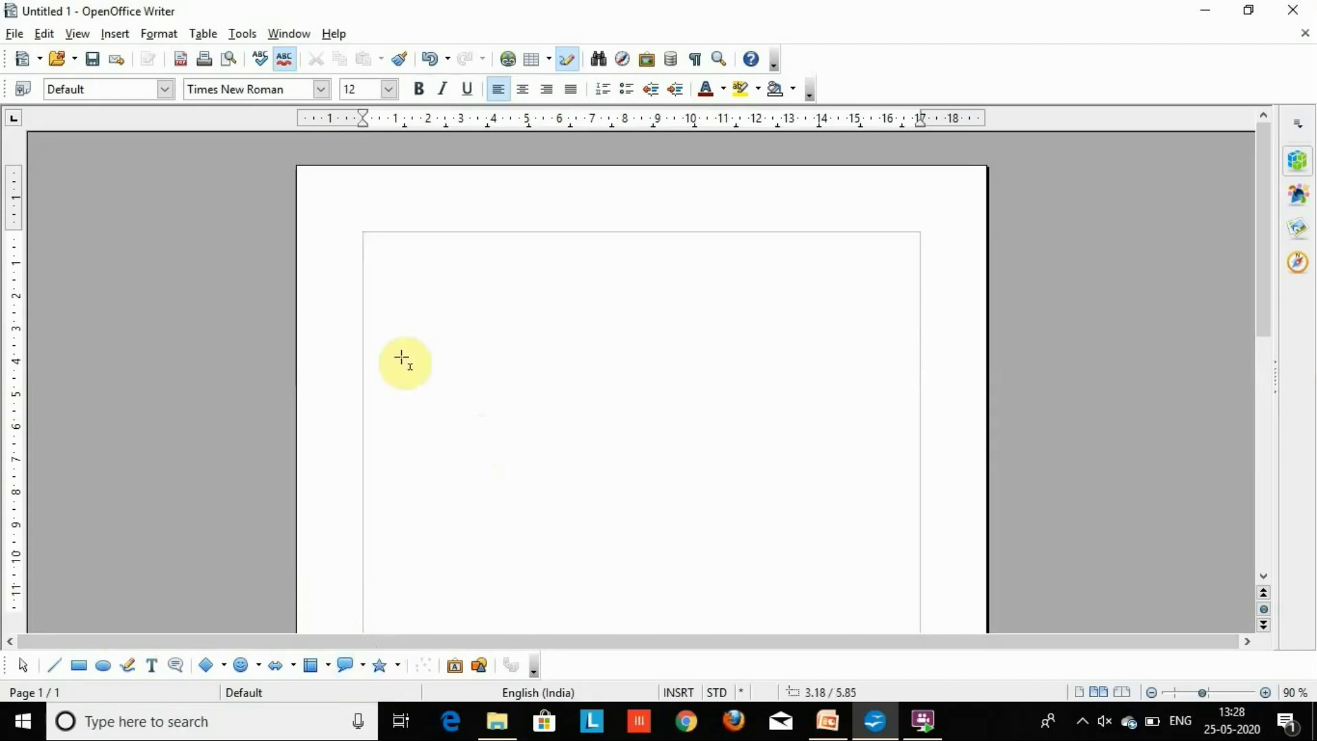
- Draw a star and a smiley face side by side on the blank page
{"action": "left_click_drag", "start_coordinate": [545, 467], "coordinate": [593, 522]}
{"action": "left_click", "coordinate": [443, 567]}
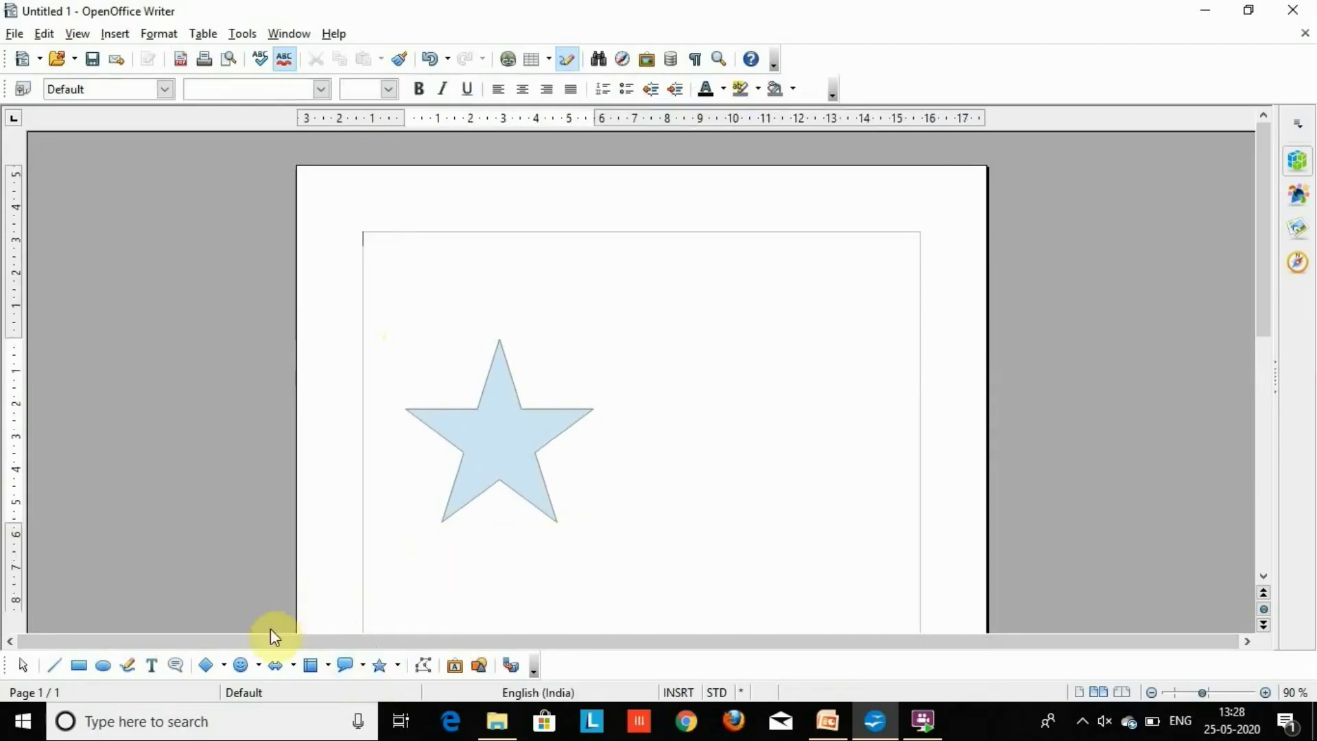
{"action": "left_click", "coordinate": [241, 666]}
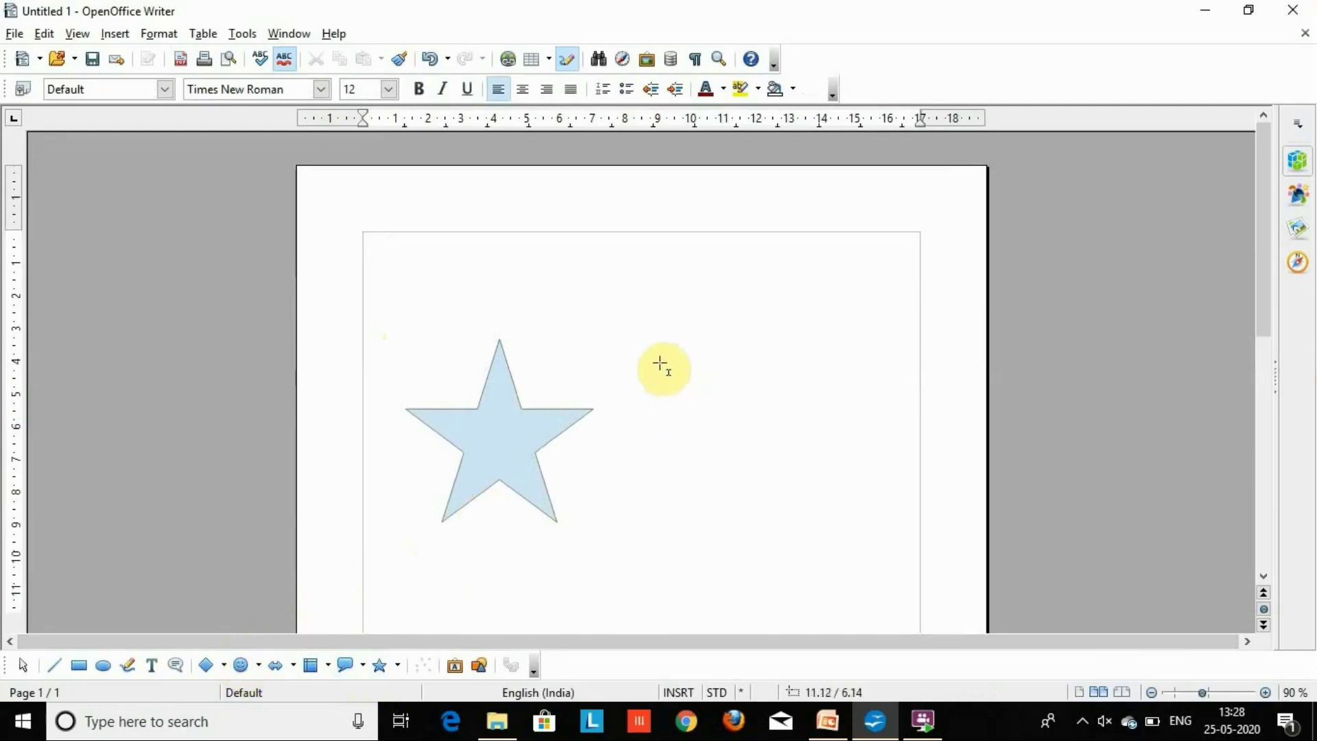
{"action": "mouse_move", "coordinate": [656, 356]}
{"action": "left_mouse_down"}
{"action": "mouse_move", "coordinate": [795, 509]}
{"action": "mouse_move", "coordinate": [838, 525]}
{"action": "left_mouse_up"}
{"action": "left_click", "coordinate": [876, 545]}
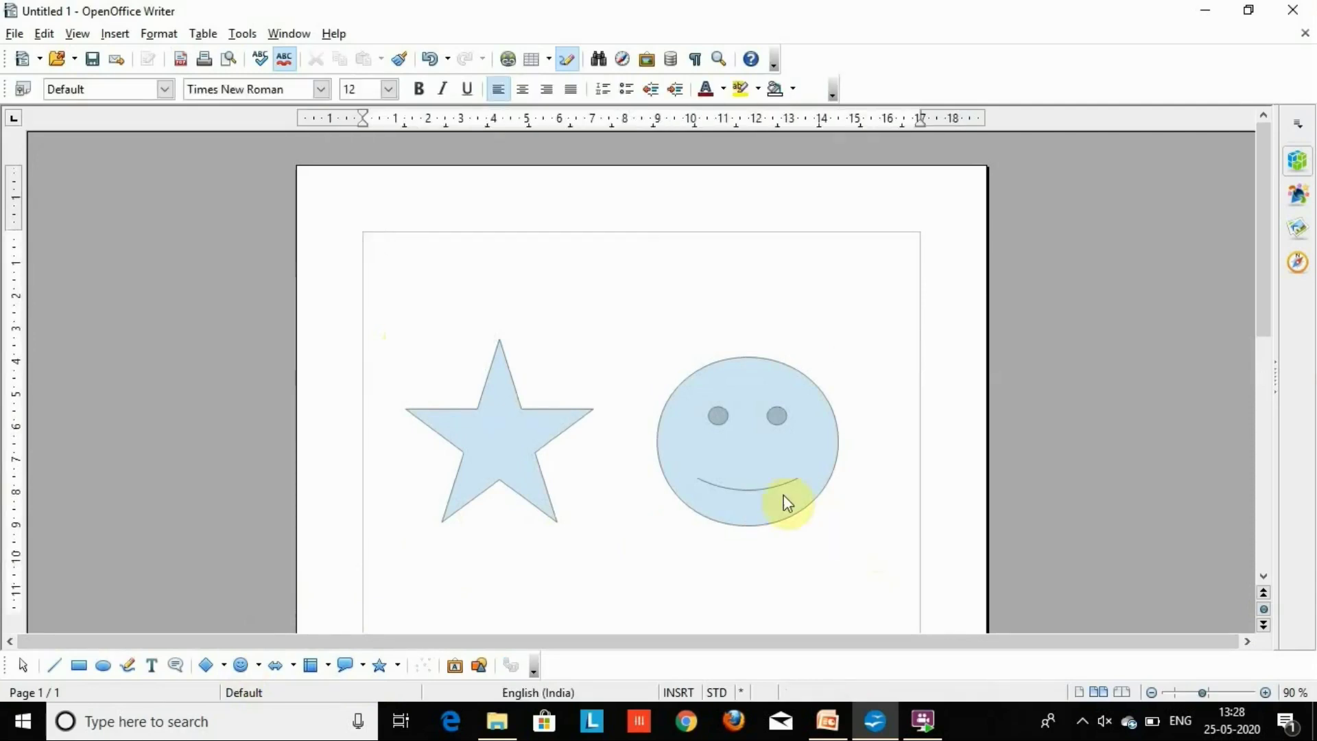
- Select both shapes, shift them up together, and group them with Format > Group > Group
{"action": "left_click", "coordinate": [734, 477]}
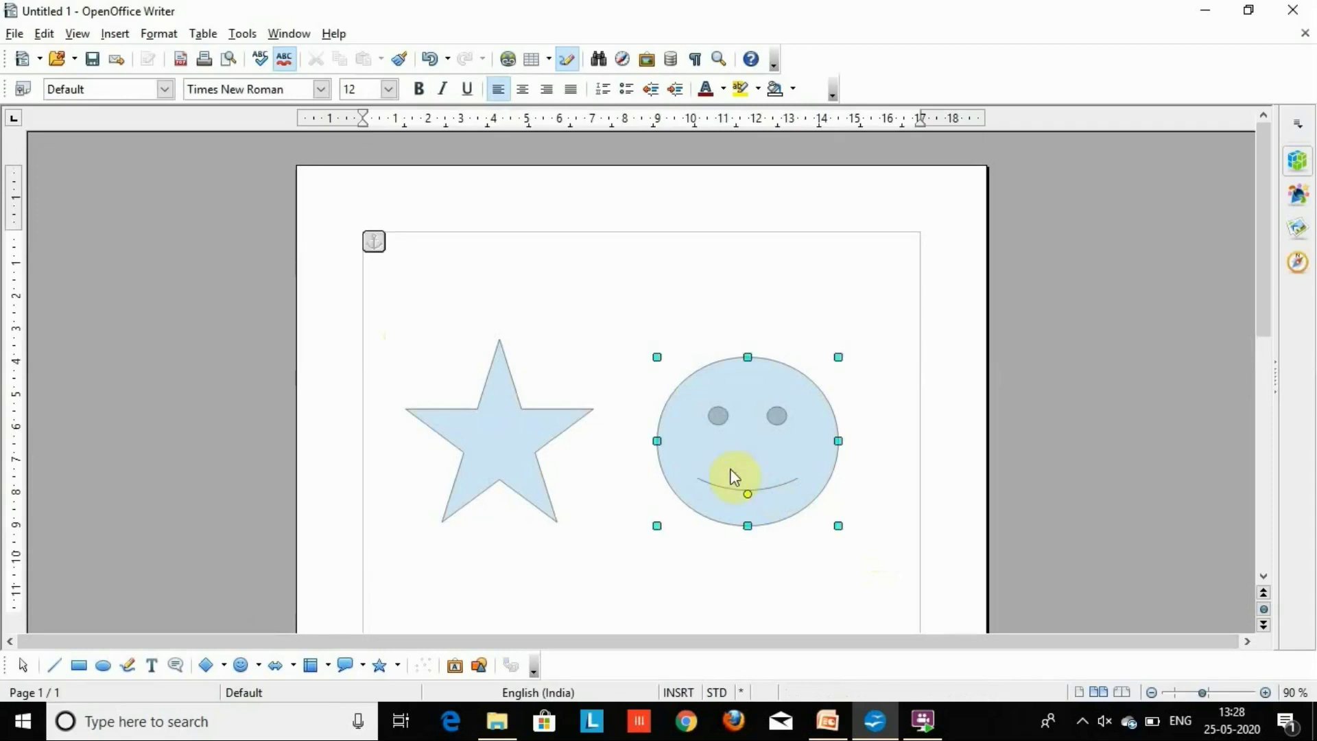
{"action": "left_click", "coordinate": [549, 464], "text": "shift"}
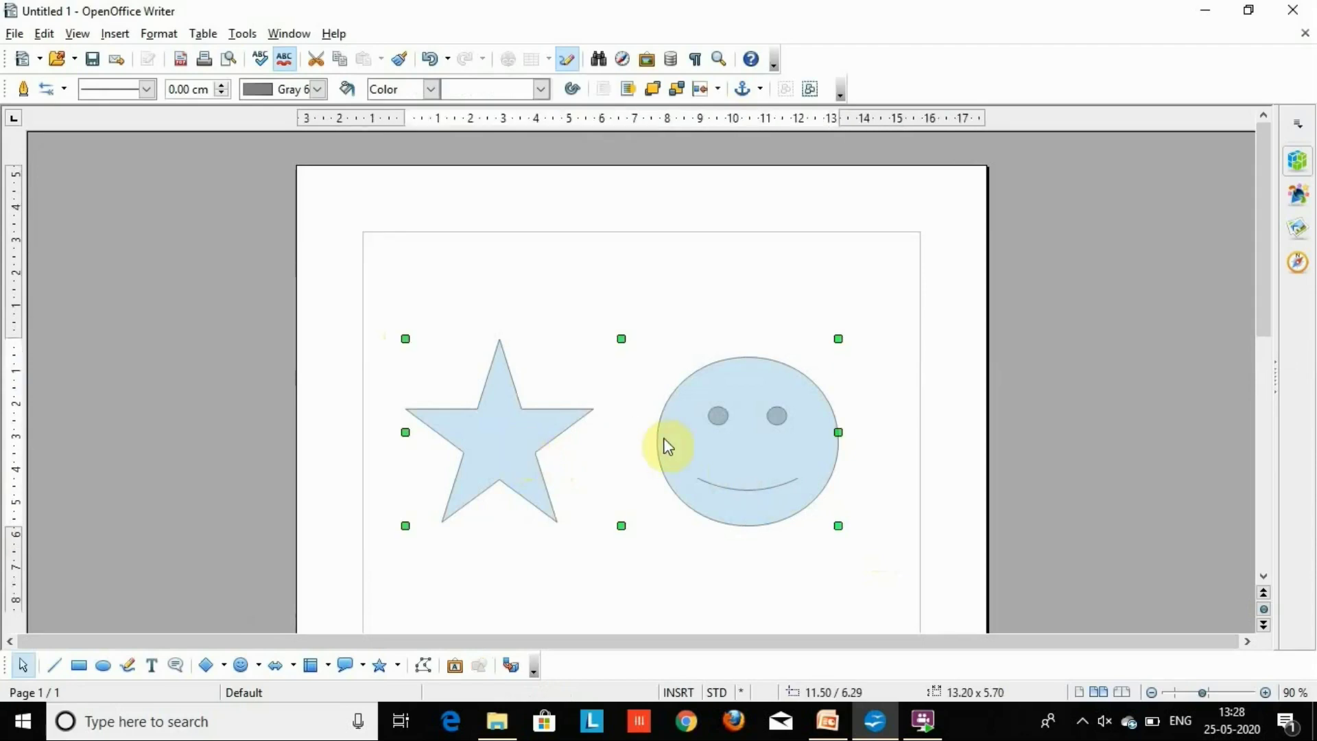
{"action": "left_click_drag", "start_coordinate": [691, 446], "coordinate": [699, 364]}
{"action": "left_click_drag", "start_coordinate": [776, 394], "coordinate": [776, 412]}
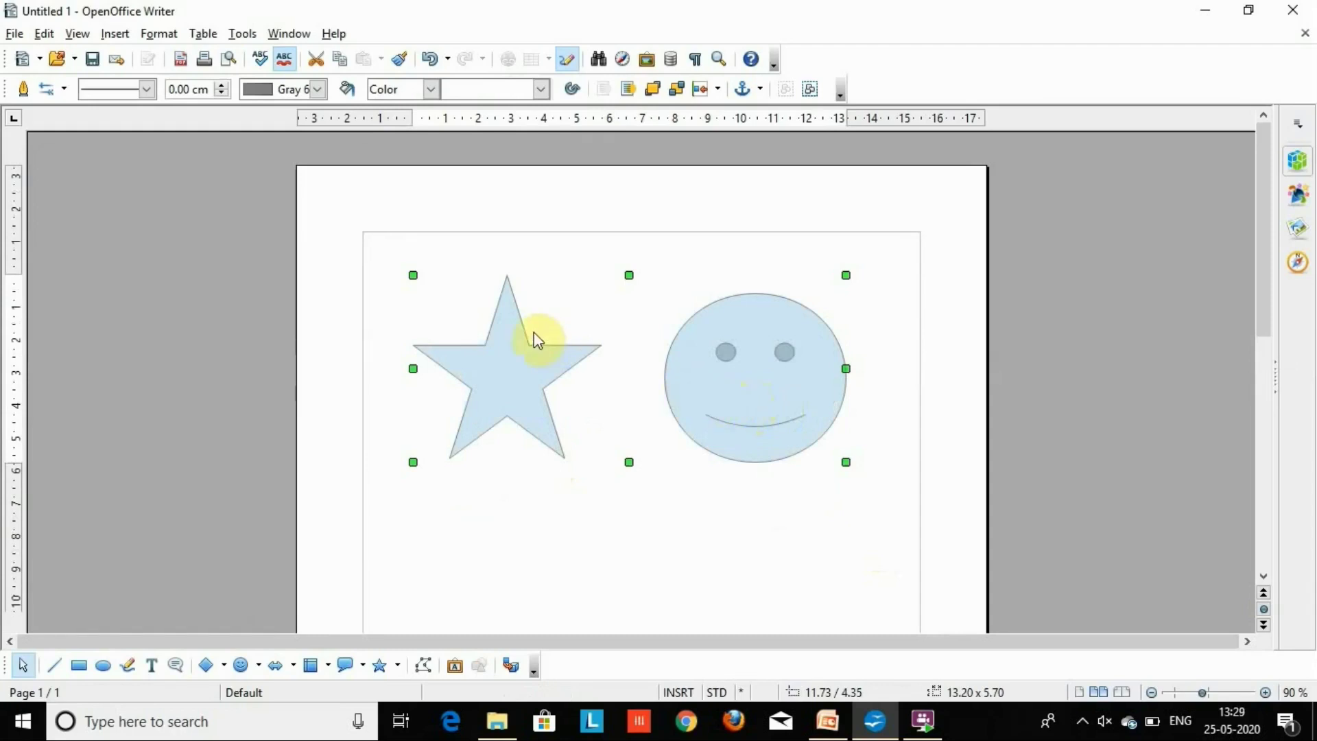
{"action": "left_click", "coordinate": [167, 34]}
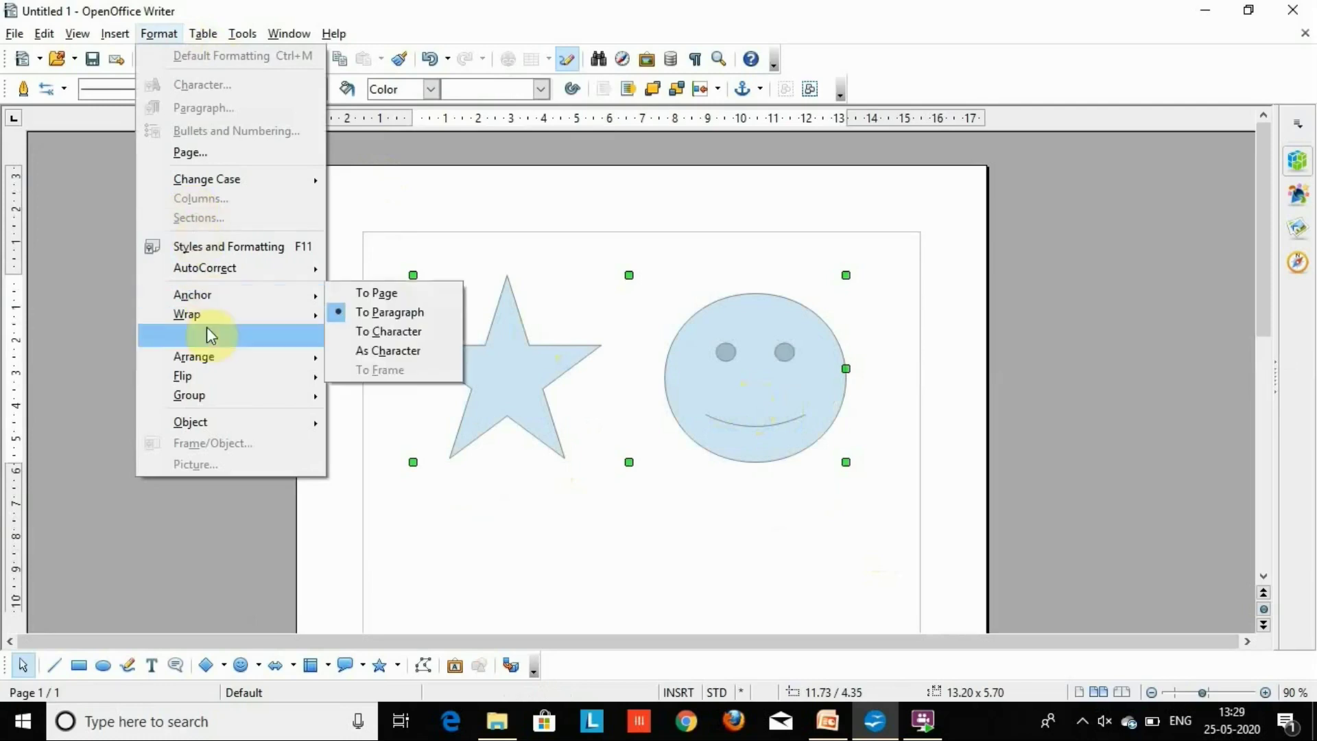
{"action": "mouse_move", "coordinate": [211, 400]}
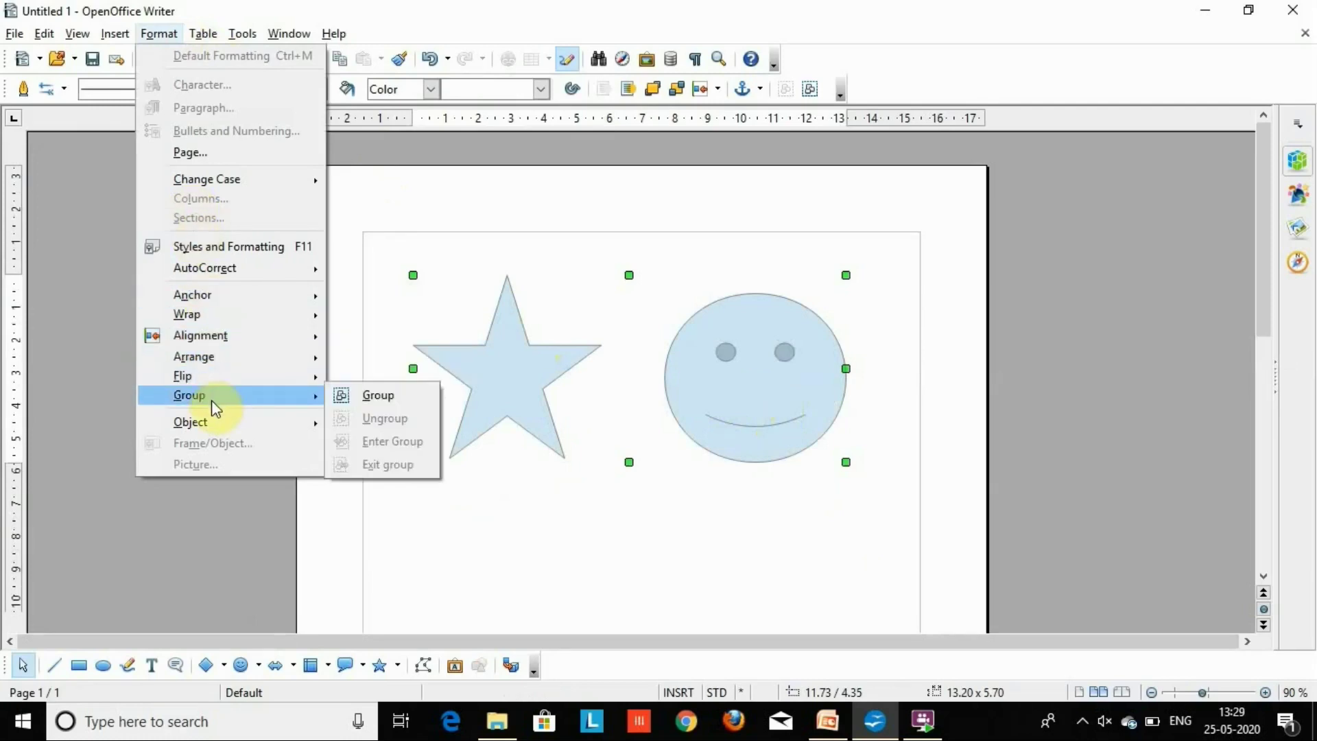
{"action": "left_click", "coordinate": [376, 396]}
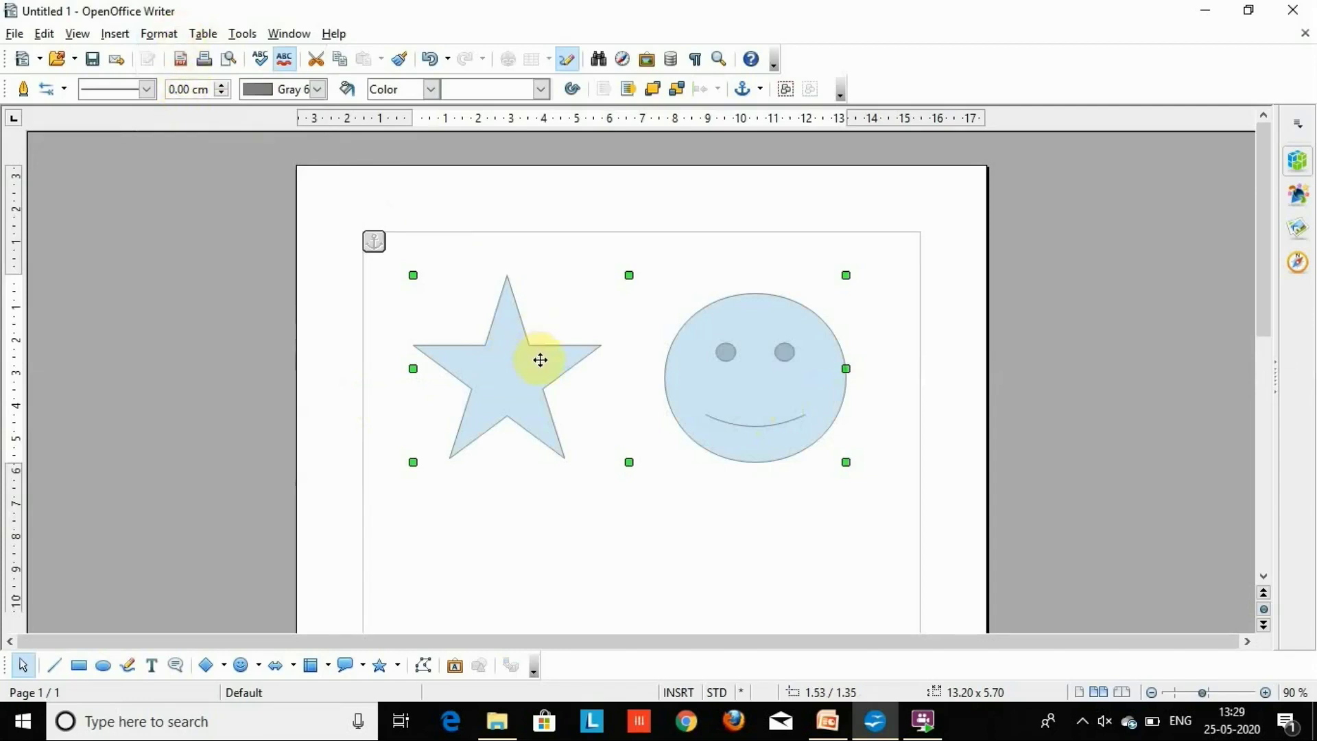
- Ungroup the star and the smiley face via the right-click Group > Ungroup menu
{"action": "right_click", "coordinate": [539, 360]}
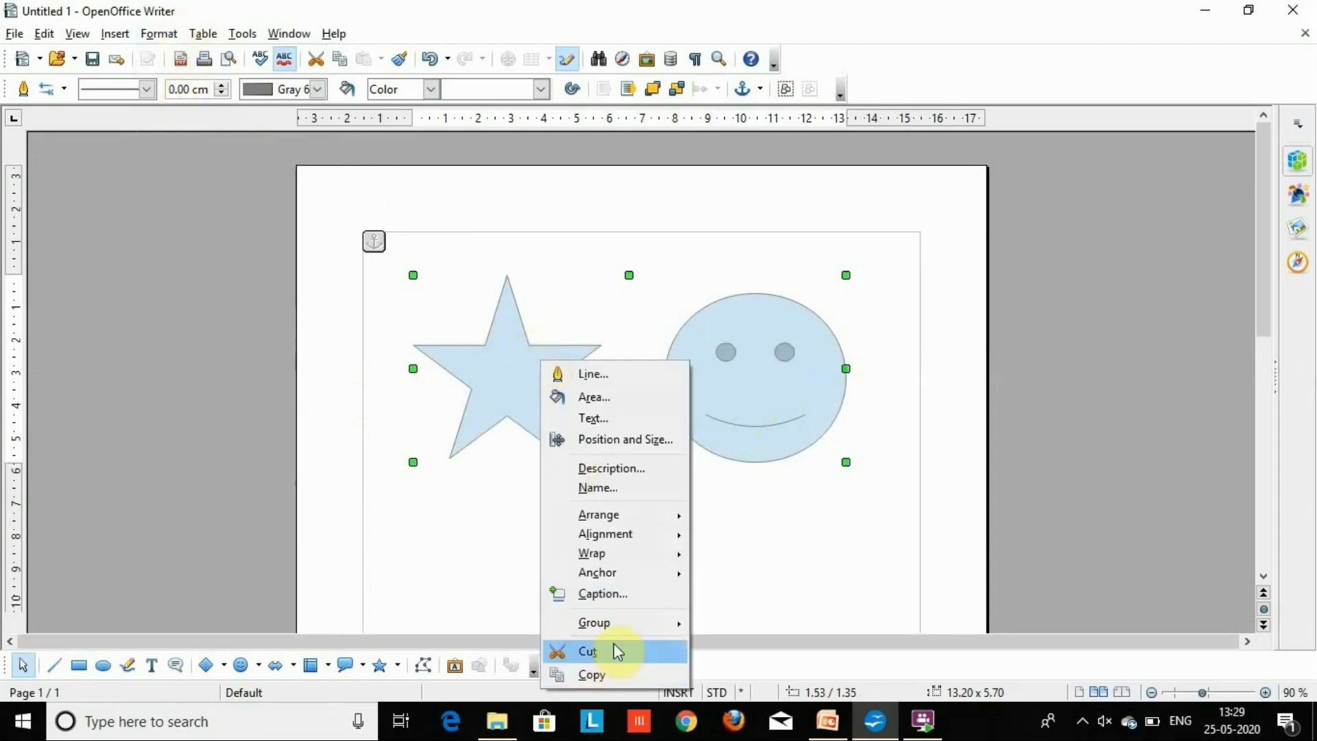
{"action": "mouse_move", "coordinate": [627, 625]}
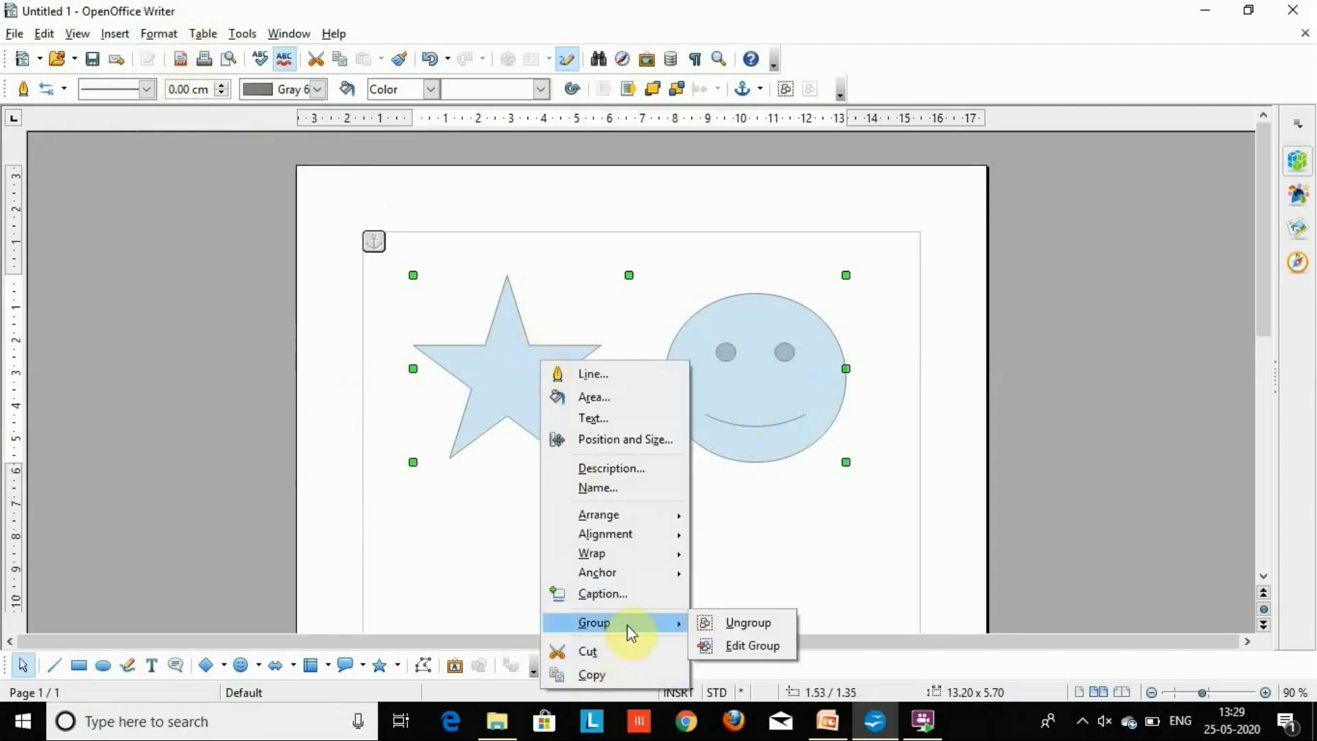
{"action": "left_click", "coordinate": [739, 624]}
{"action": "left_click", "coordinate": [759, 607]}
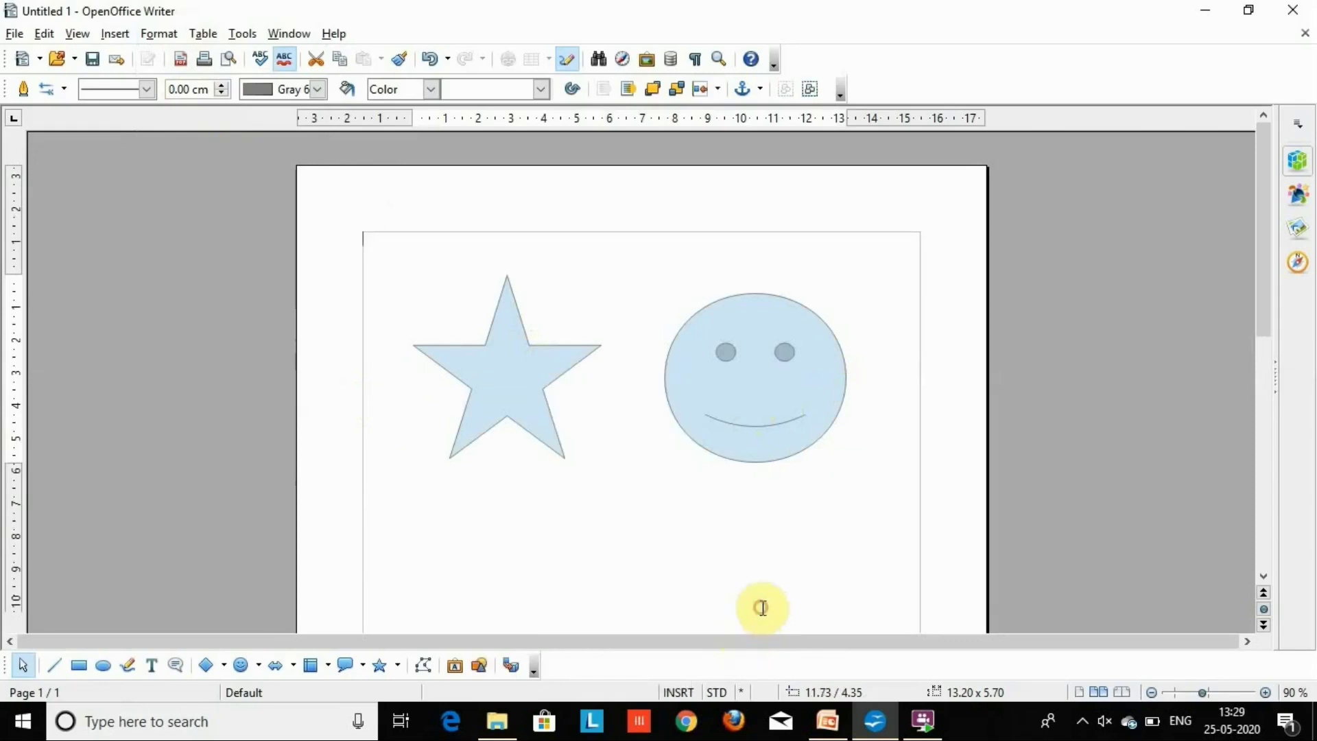
- Move the smiley and the star slightly to new positions on the page
{"action": "left_click", "coordinate": [780, 396]}
{"action": "mouse_move", "coordinate": [779, 393]}
{"action": "left_mouse_down"}
{"action": "mouse_move", "coordinate": [798, 496]}
{"action": "mouse_move", "coordinate": [793, 398]}
{"action": "left_mouse_up"}
{"action": "mouse_move", "coordinate": [516, 380]}
{"action": "left_mouse_down"}
{"action": "mouse_move", "coordinate": [510, 512]}
{"action": "mouse_move", "coordinate": [508, 394]}
{"action": "left_mouse_up"}
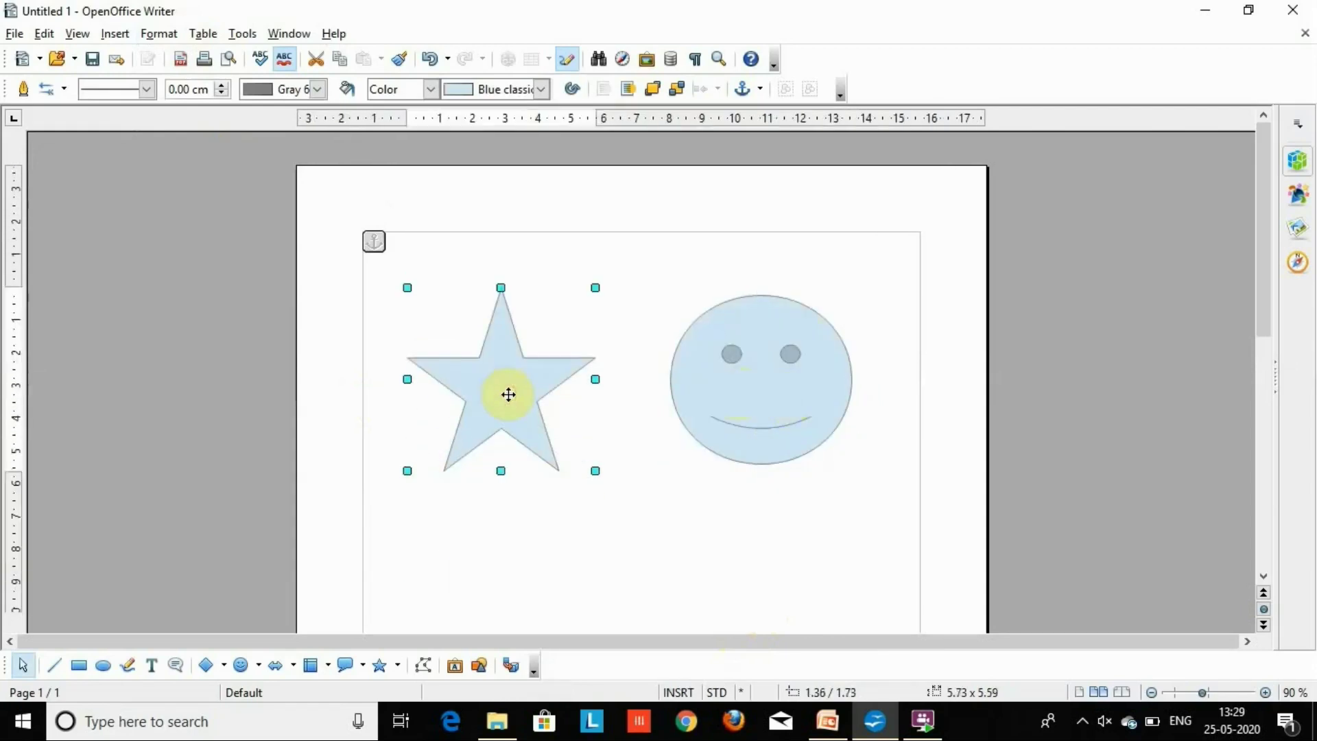
{"action": "left_click", "coordinate": [673, 492]}
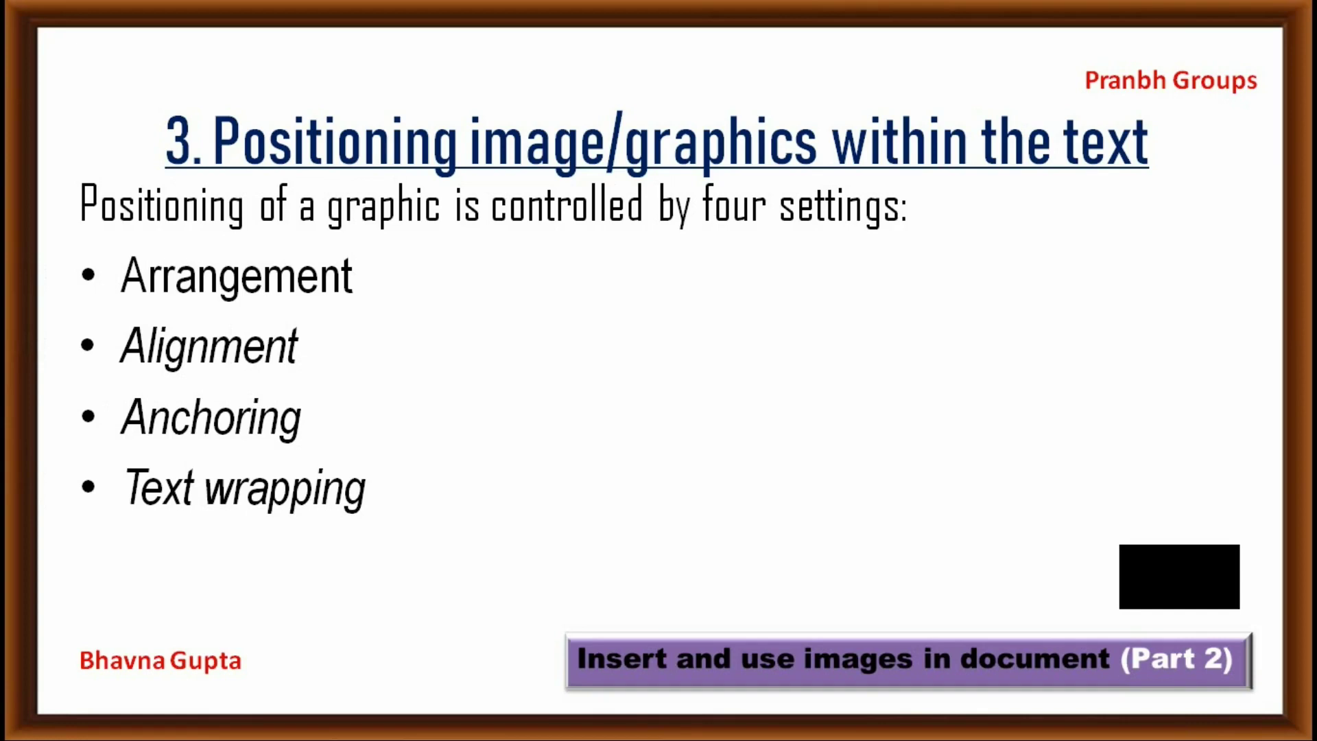
- Leave the slideshow to return to the Writer document about positioning images
{"action": "left_click", "coordinate": [1157, 588]}
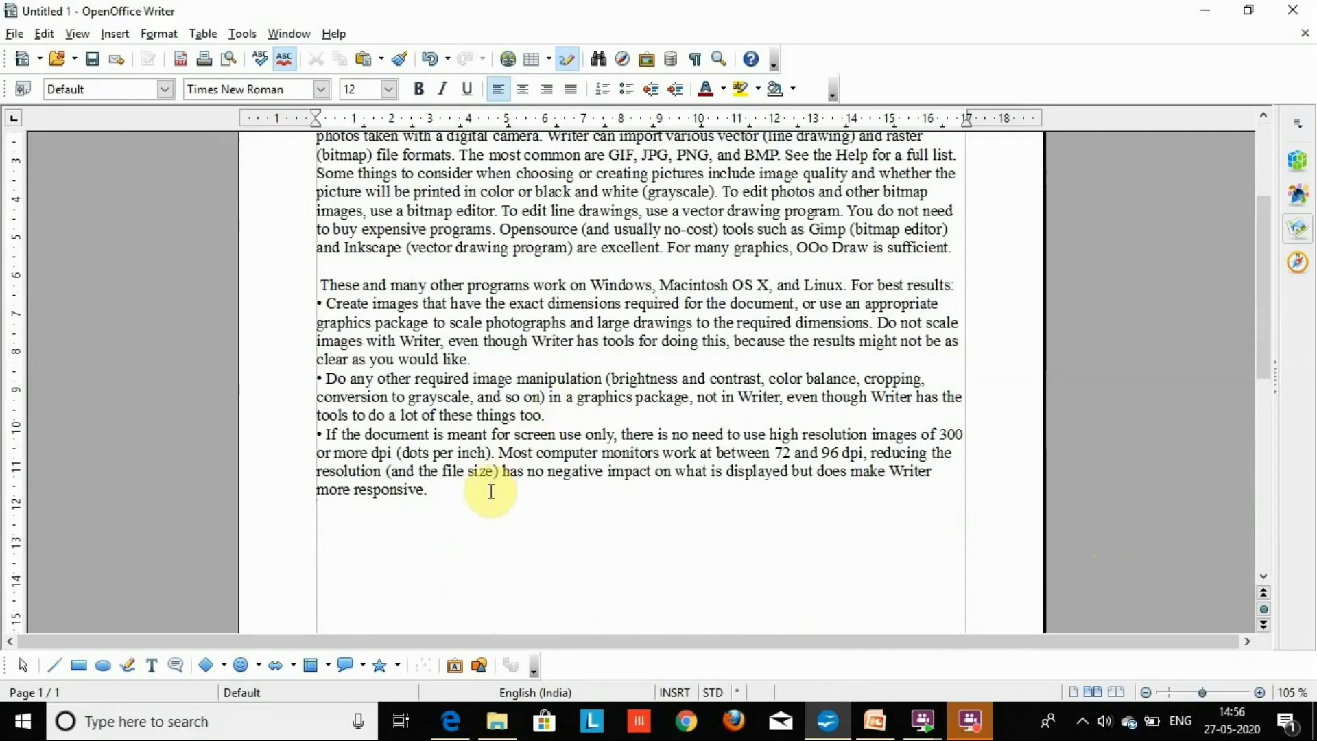
- Insert the Computer-Desktop clipart from the Computers theme of the sidebar Gallery
{"action": "left_click", "coordinate": [1297, 230]}
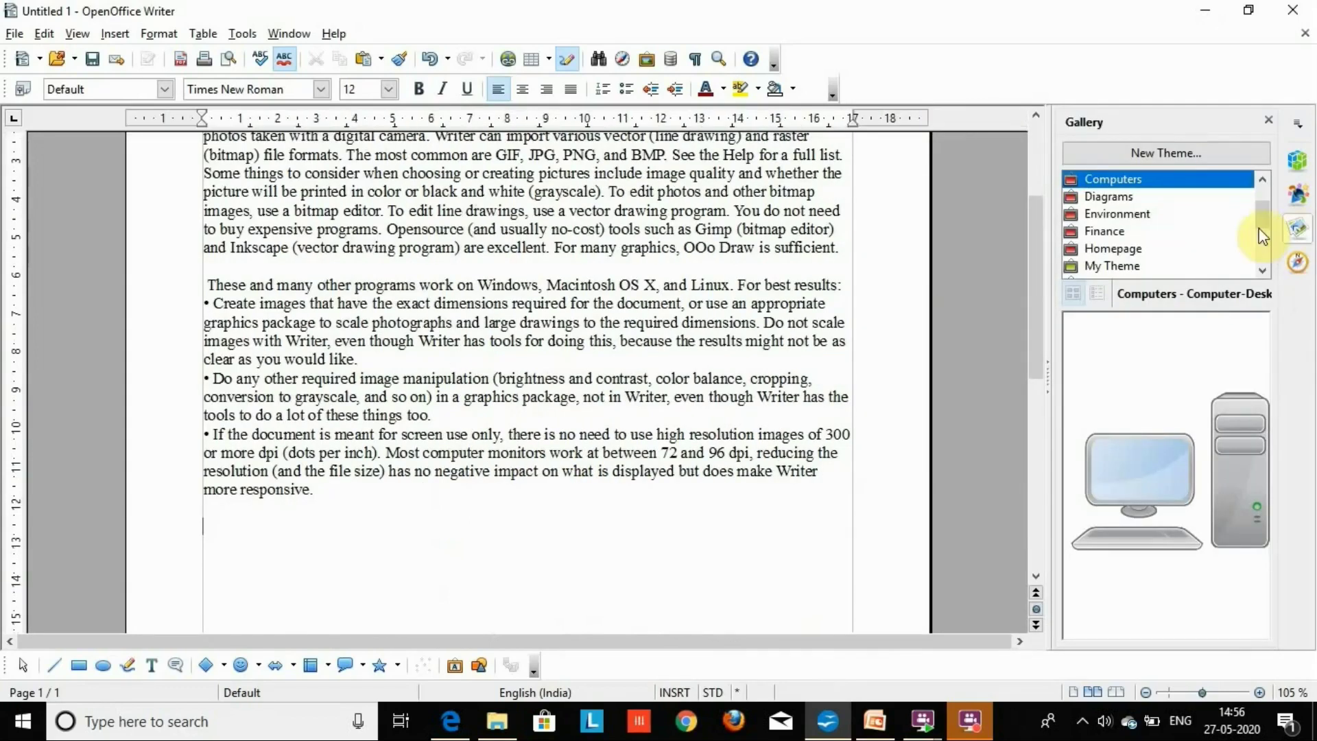
{"action": "left_click", "coordinate": [1125, 197]}
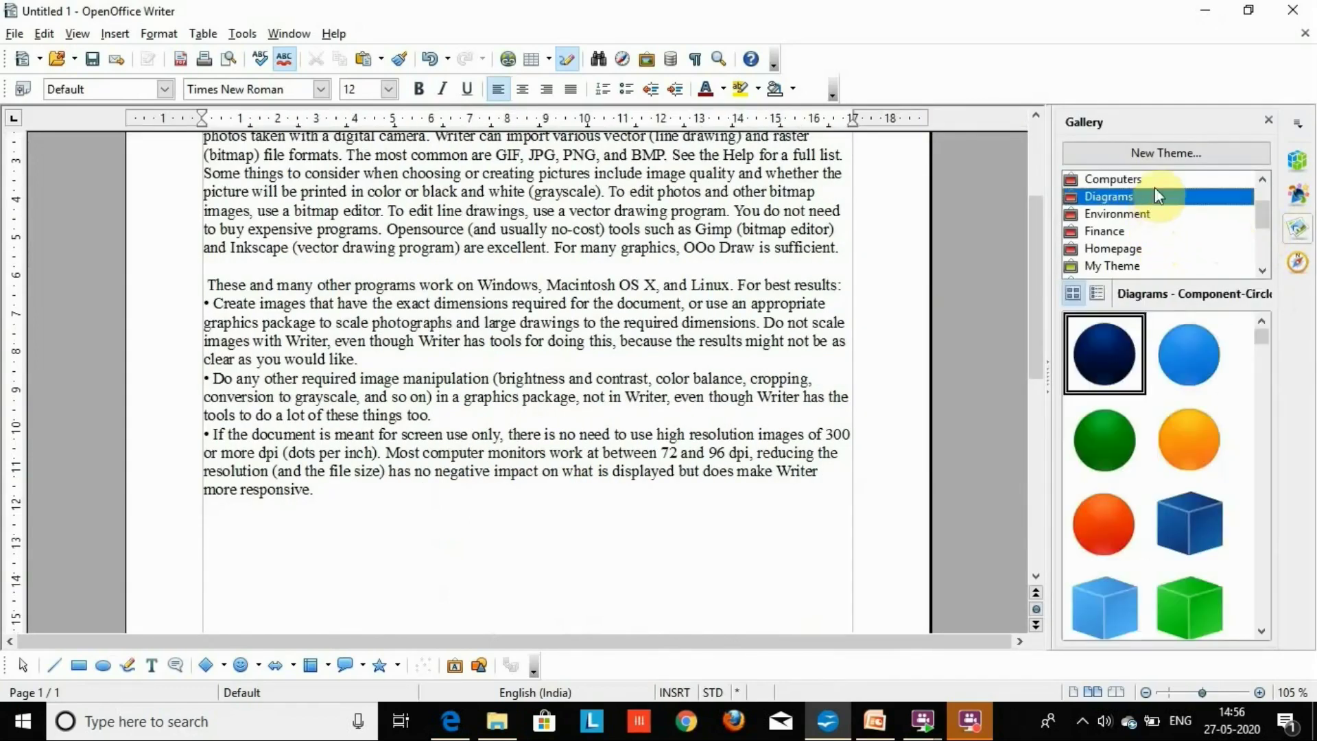
{"action": "left_click", "coordinate": [1163, 180]}
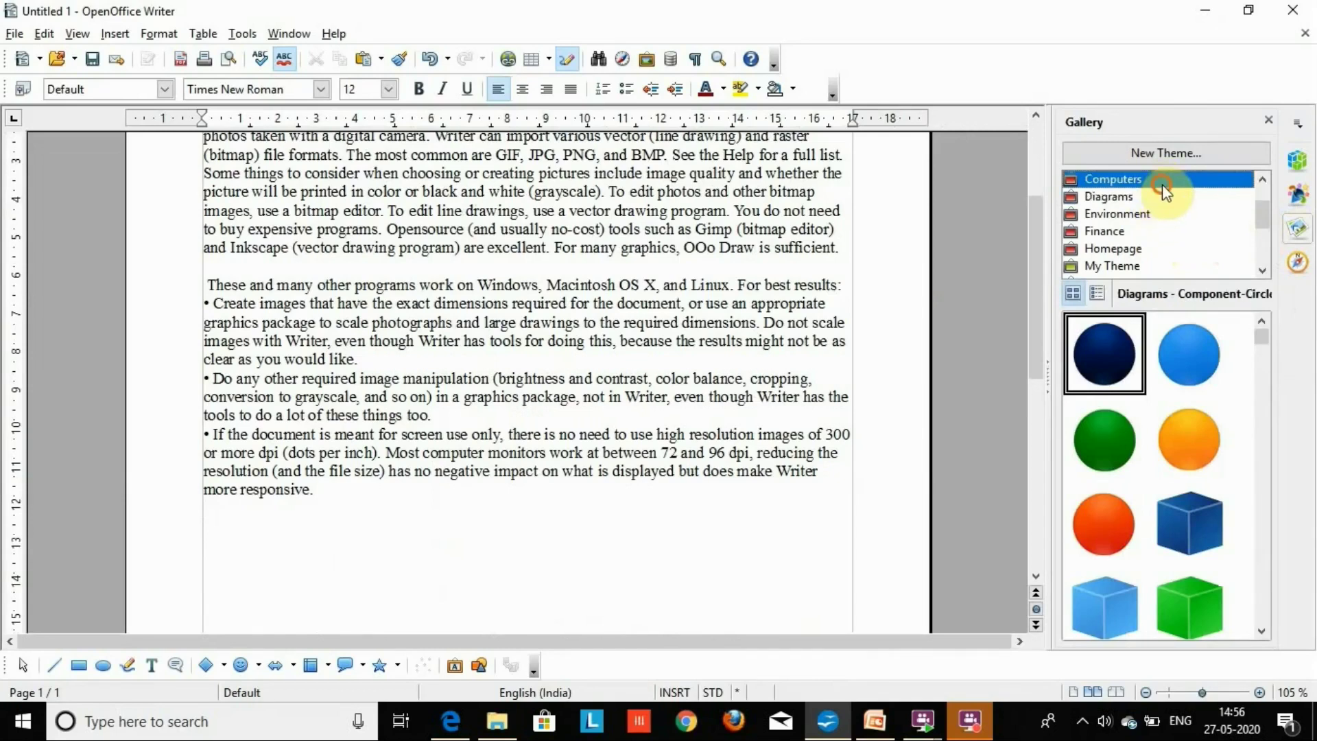
{"action": "left_click_drag", "start_coordinate": [1195, 359], "coordinate": [843, 469]}
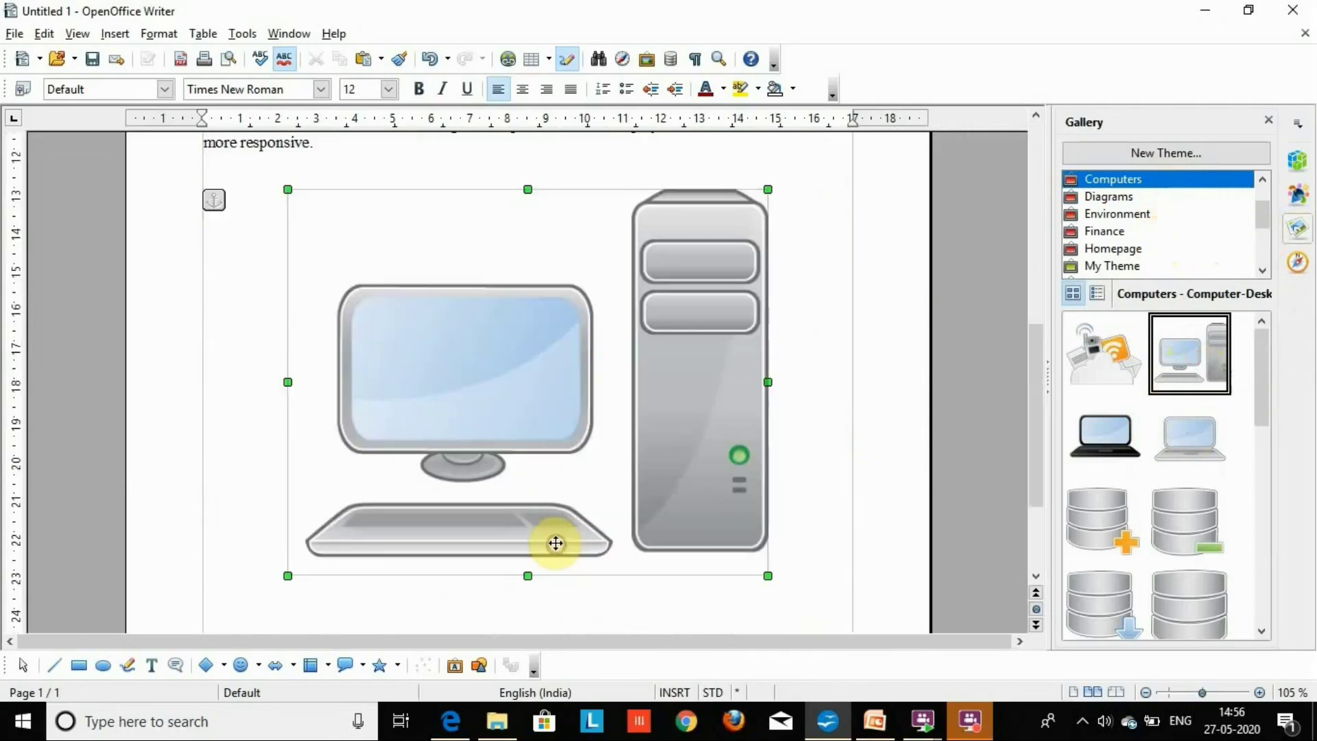
- Shrink the computer picture to 7.97 × 5.35 and place it directly under the heading
{"action": "left_click_drag", "start_coordinate": [753, 518], "coordinate": [588, 362]}
{"action": "scroll", "coordinate": [745, 422], "scroll_direction": "up", "scroll_amount": 5}
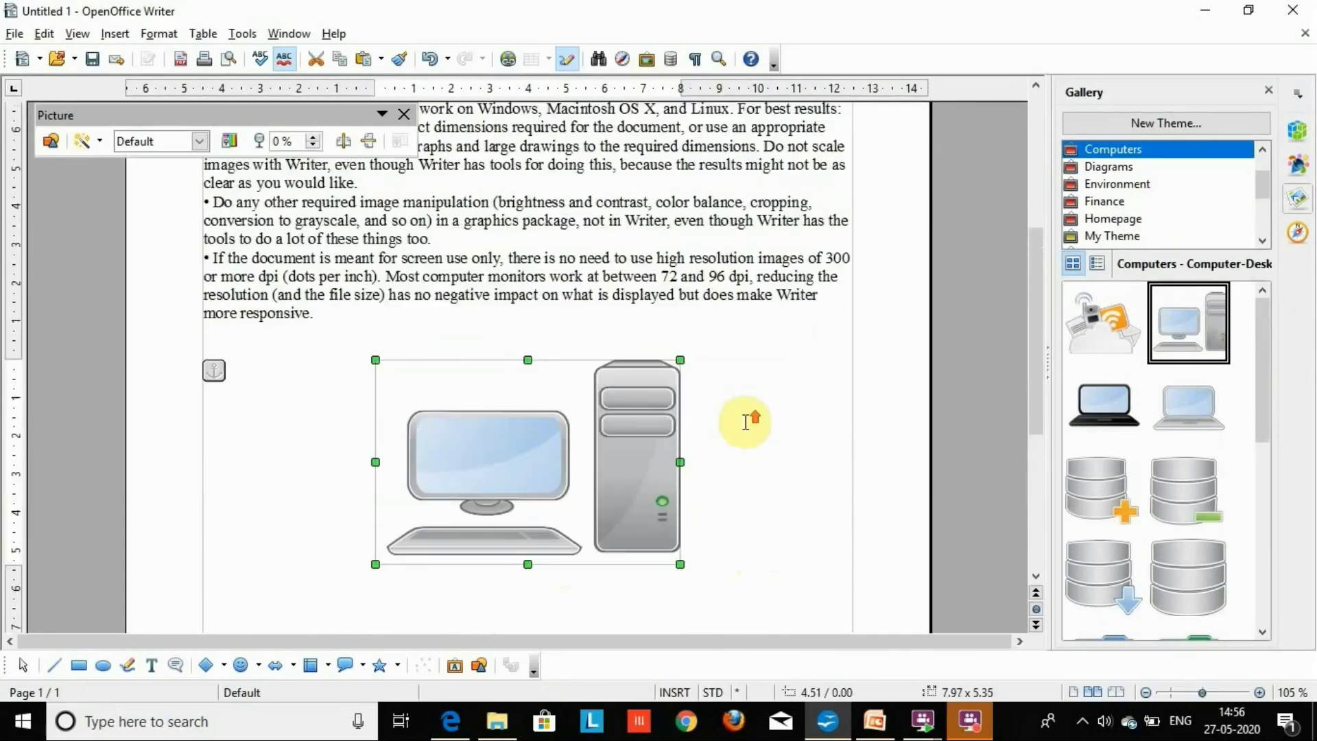
{"action": "scroll", "coordinate": [601, 494], "scroll_direction": "up", "scroll_amount": 1}
{"action": "left_click_drag", "start_coordinate": [591, 499], "coordinate": [641, 382]}
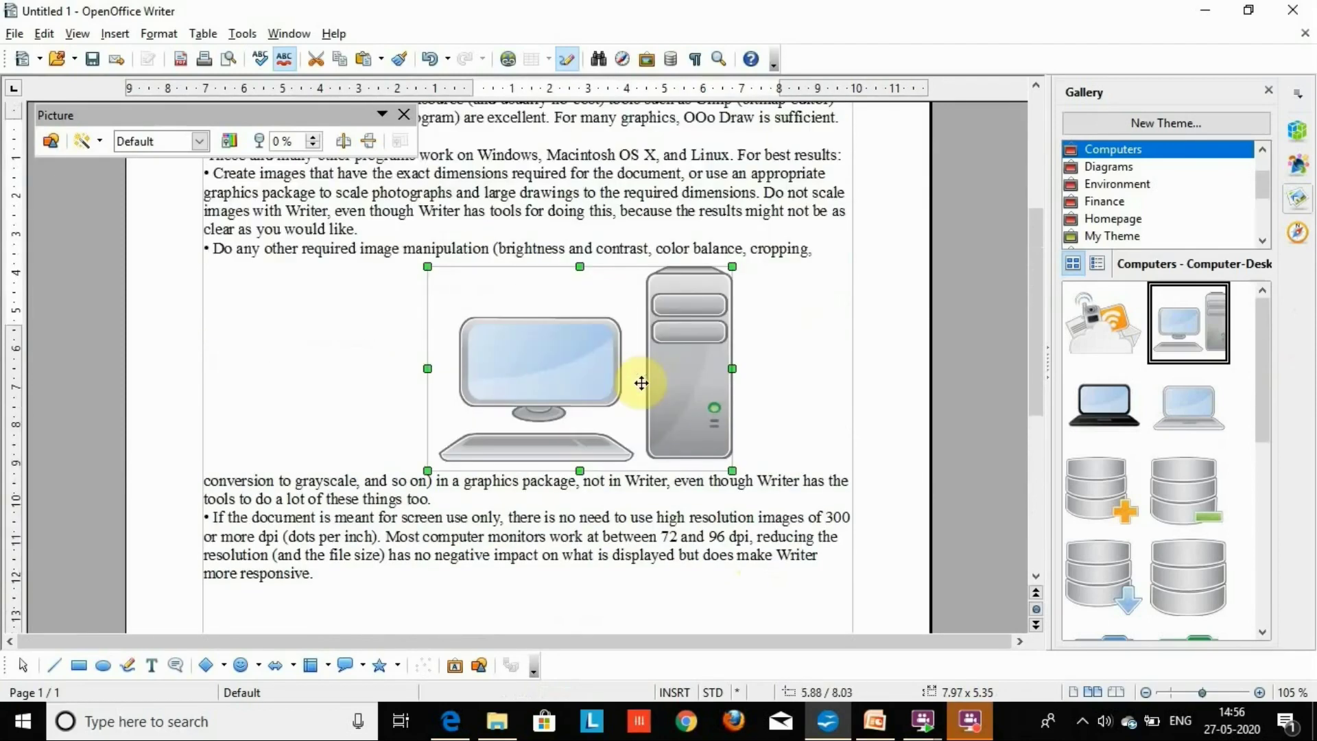
{"action": "scroll", "coordinate": [641, 382], "scroll_direction": "up", "scroll_amount": 3}
{"action": "left_click_drag", "start_coordinate": [612, 501], "coordinate": [653, 270]}
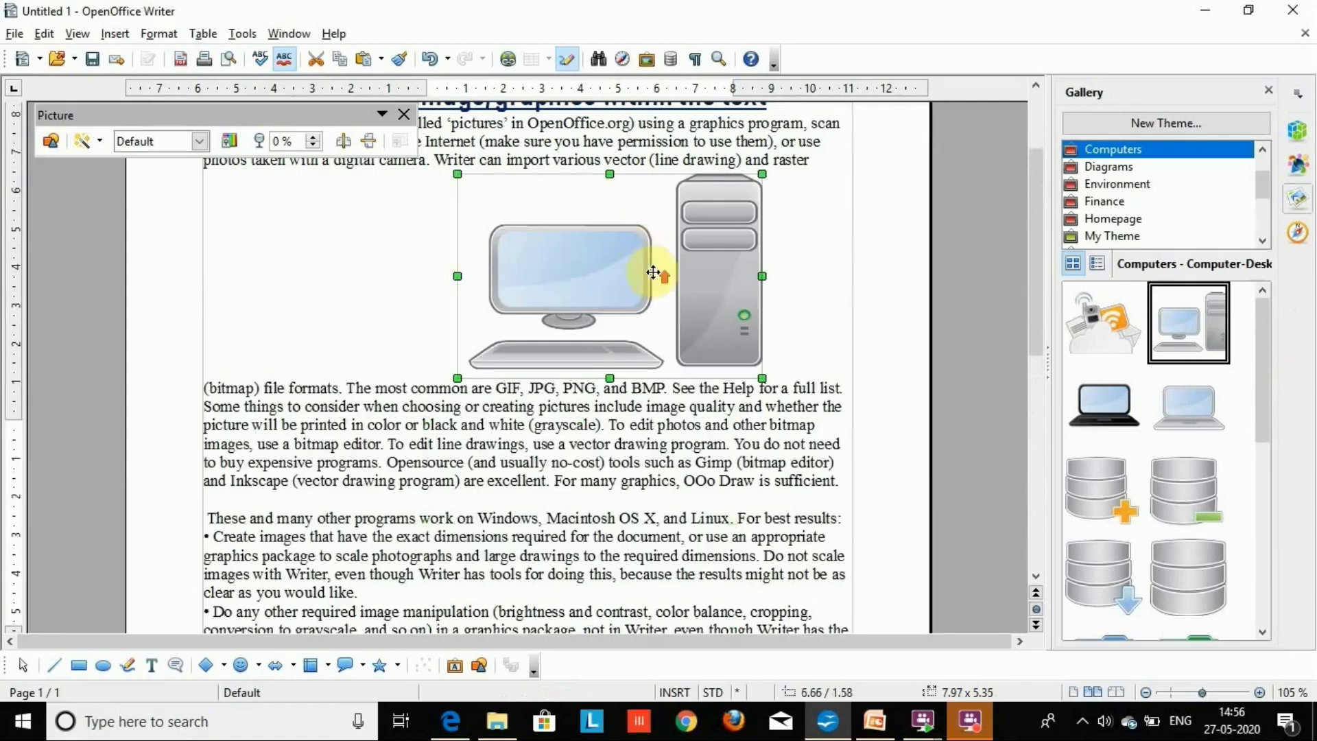
{"action": "scroll", "coordinate": [626, 403], "scroll_direction": "up", "scroll_amount": 3}
{"action": "left_click_drag", "start_coordinate": [627, 403], "coordinate": [385, 347]}
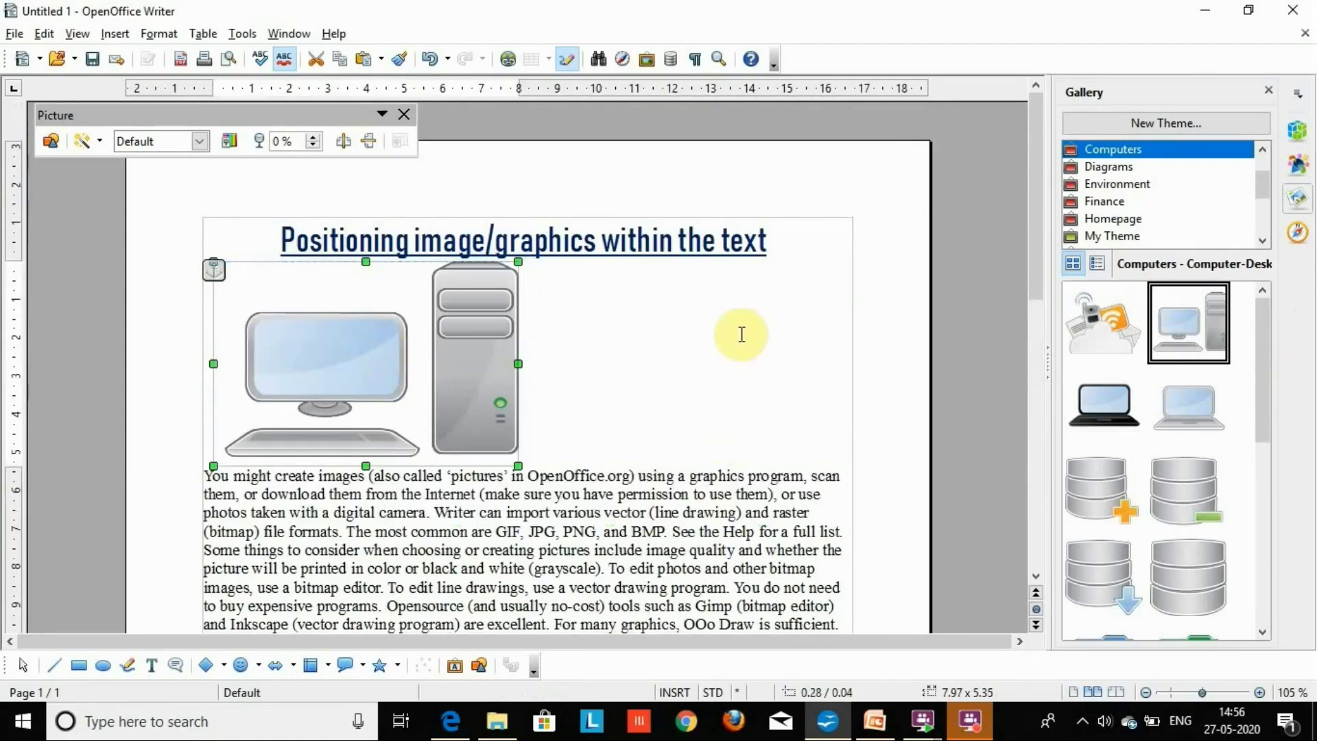
- Set the picture to Optimal Page Wrap and move it right so the first paragraph wraps beside it
{"action": "right_click", "coordinate": [470, 348]}
{"action": "mouse_move", "coordinate": [527, 364]}
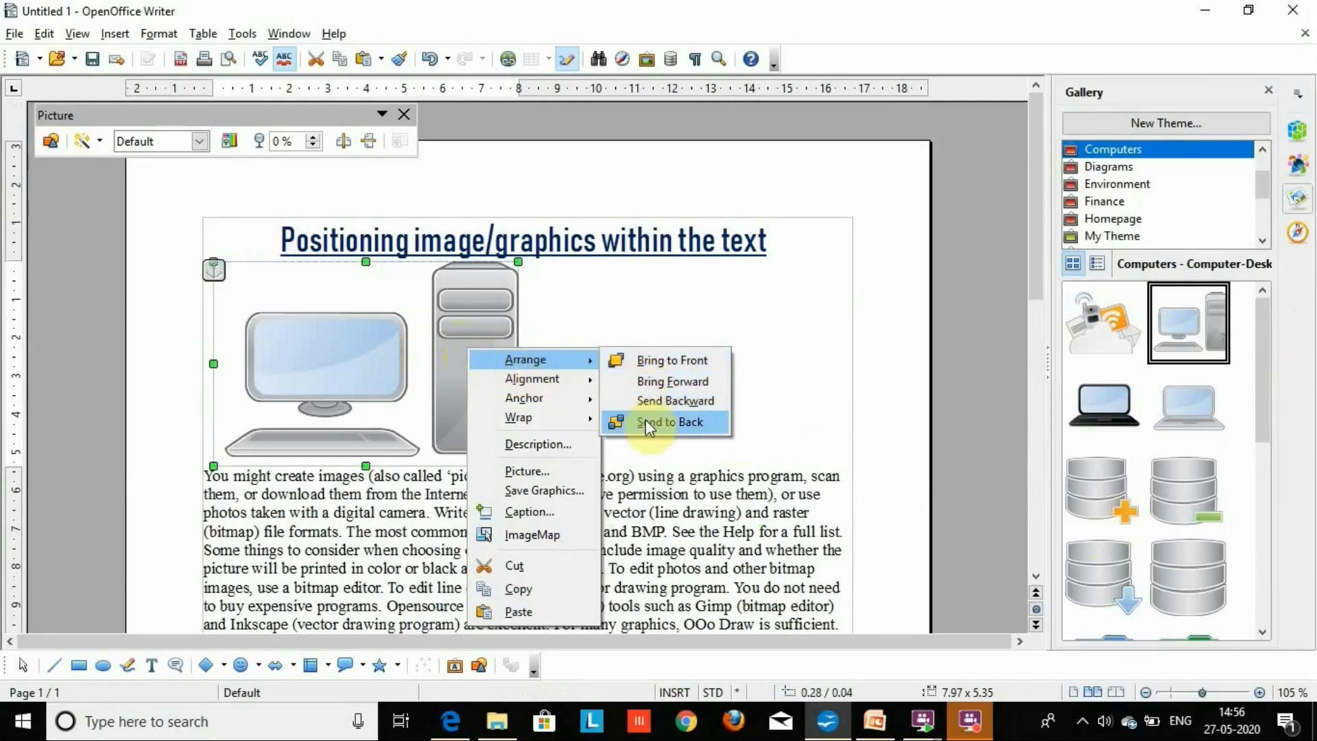
{"action": "mouse_move", "coordinate": [580, 386]}
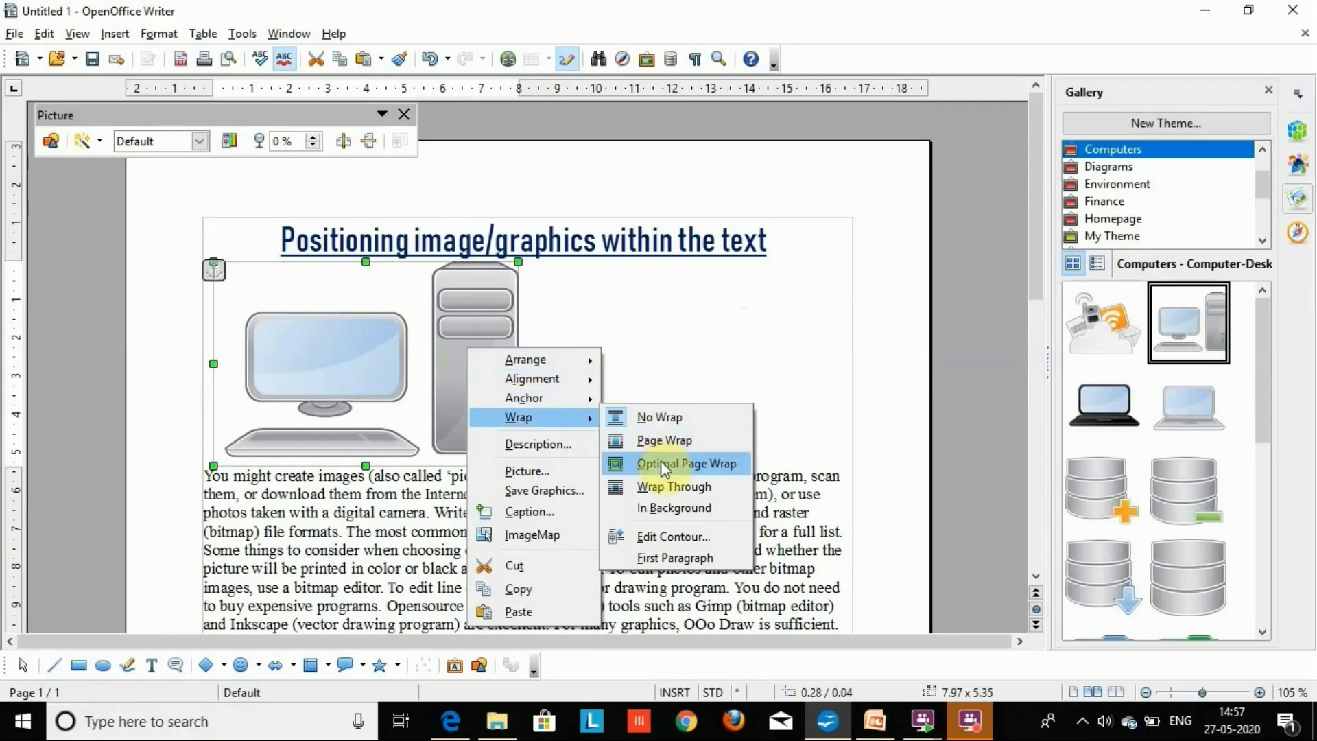
{"action": "left_click", "coordinate": [661, 463]}
{"action": "left_click_drag", "start_coordinate": [461, 363], "coordinate": [770, 364]}
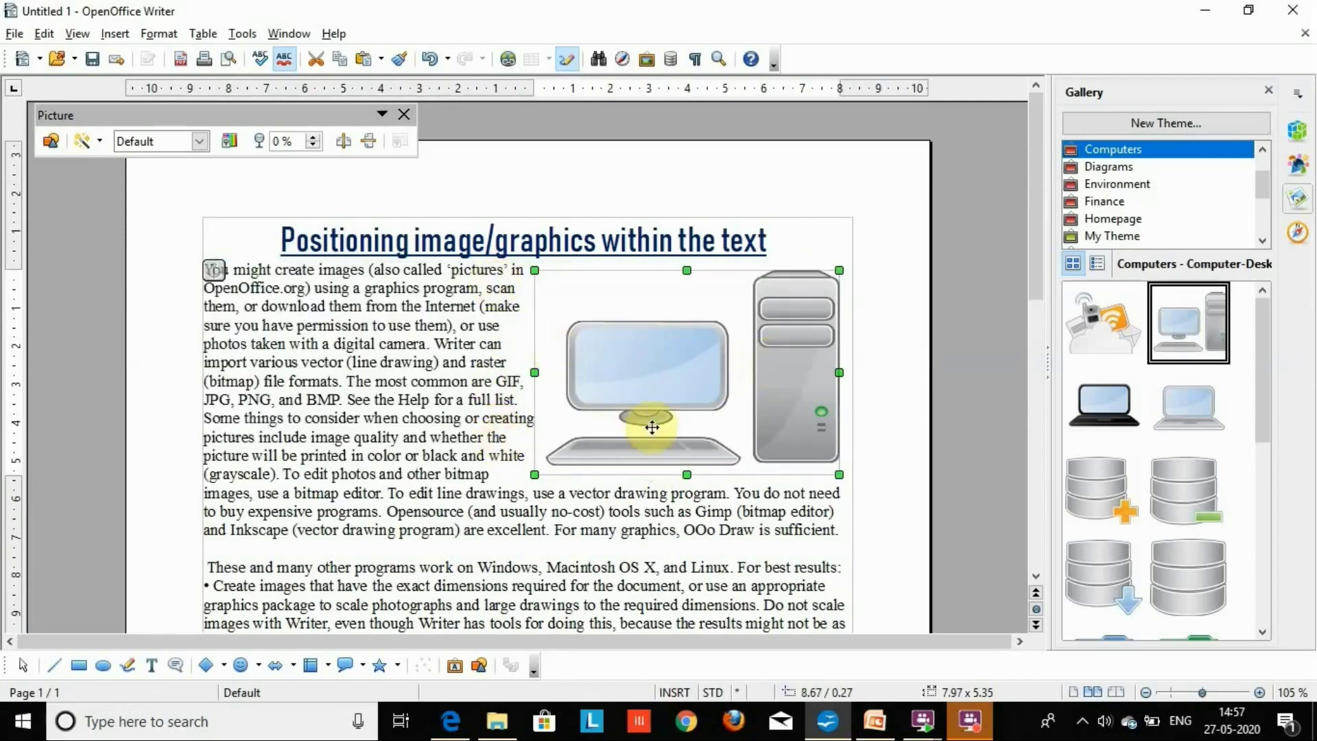
{"action": "right_click", "coordinate": [730, 376]}
{"action": "mouse_move", "coordinate": [776, 391]}
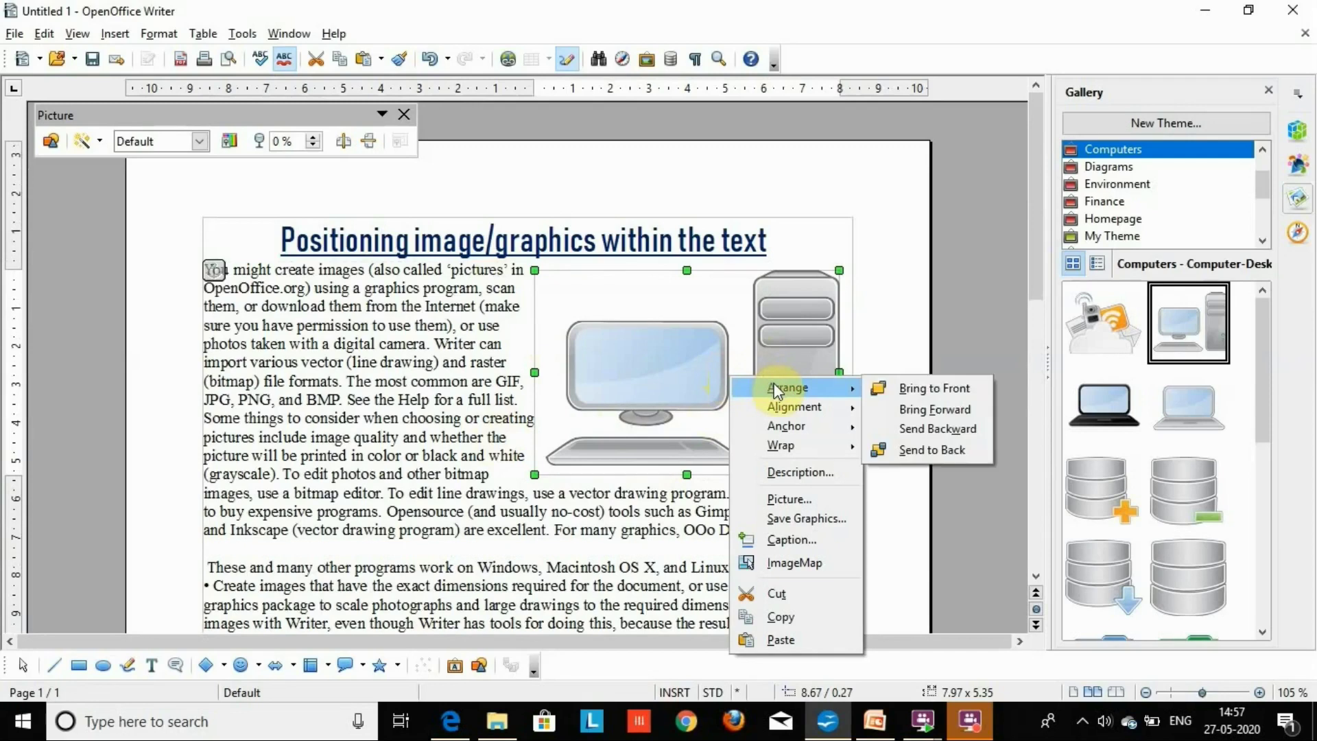